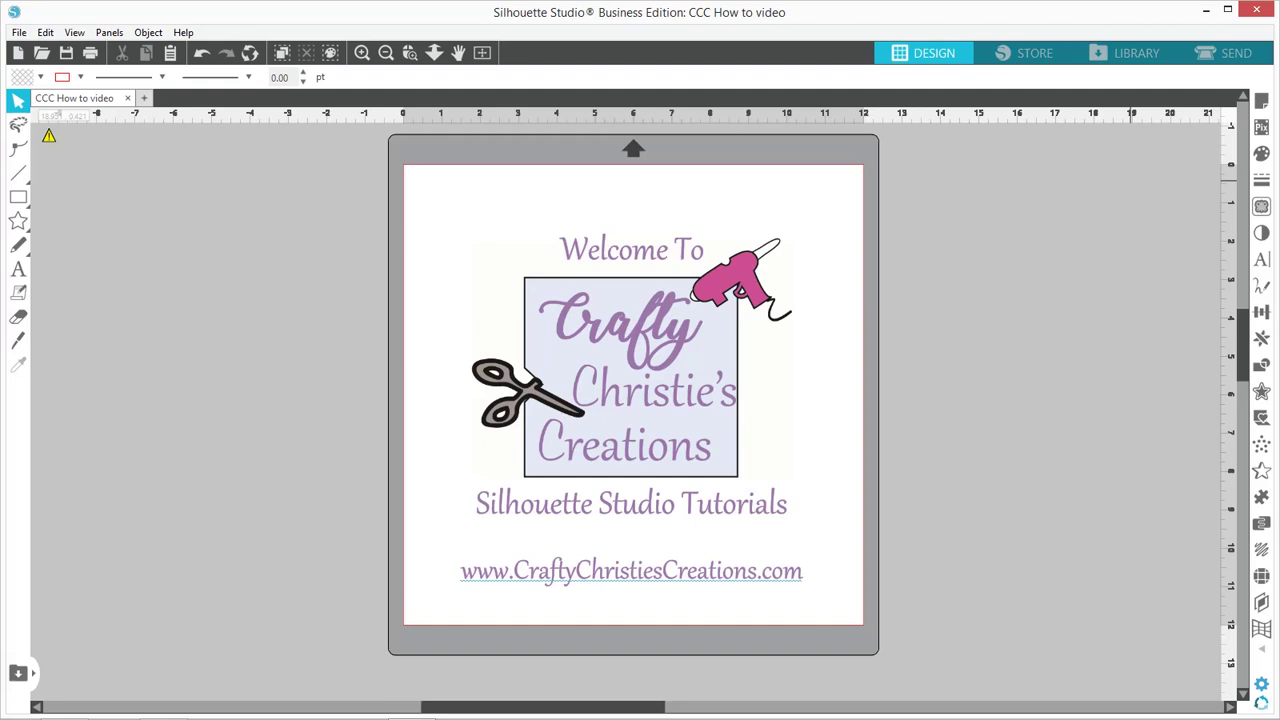
# - Open the mail stickers SVG, with its five designs including FRAGILE, in a new tab
pyautogui.click(42, 55)
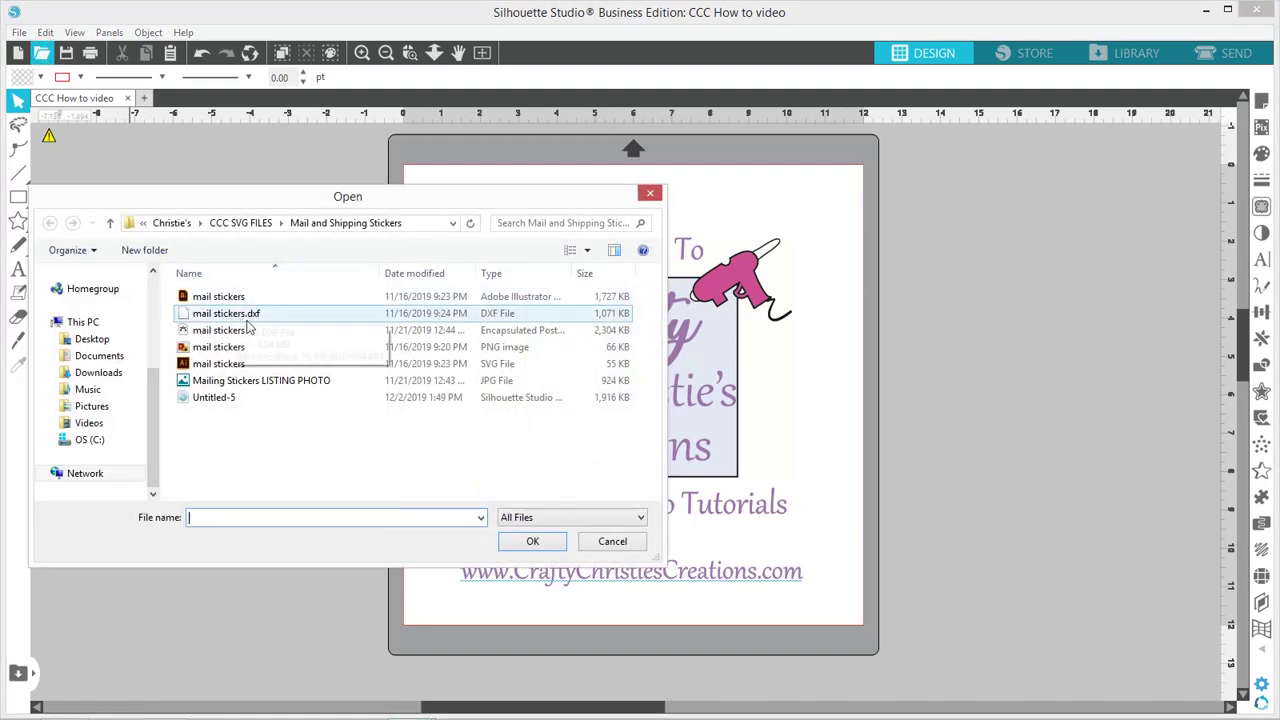
pyautogui.click(277, 366)
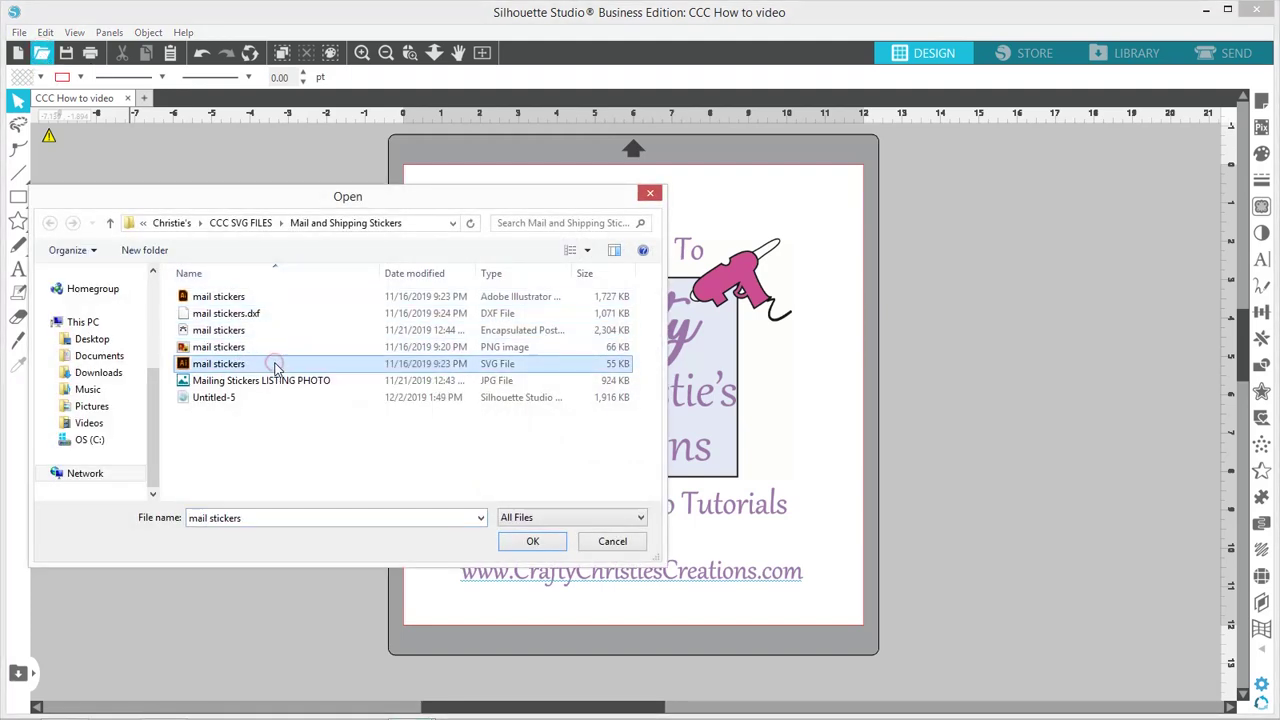
pyautogui.click(531, 544)
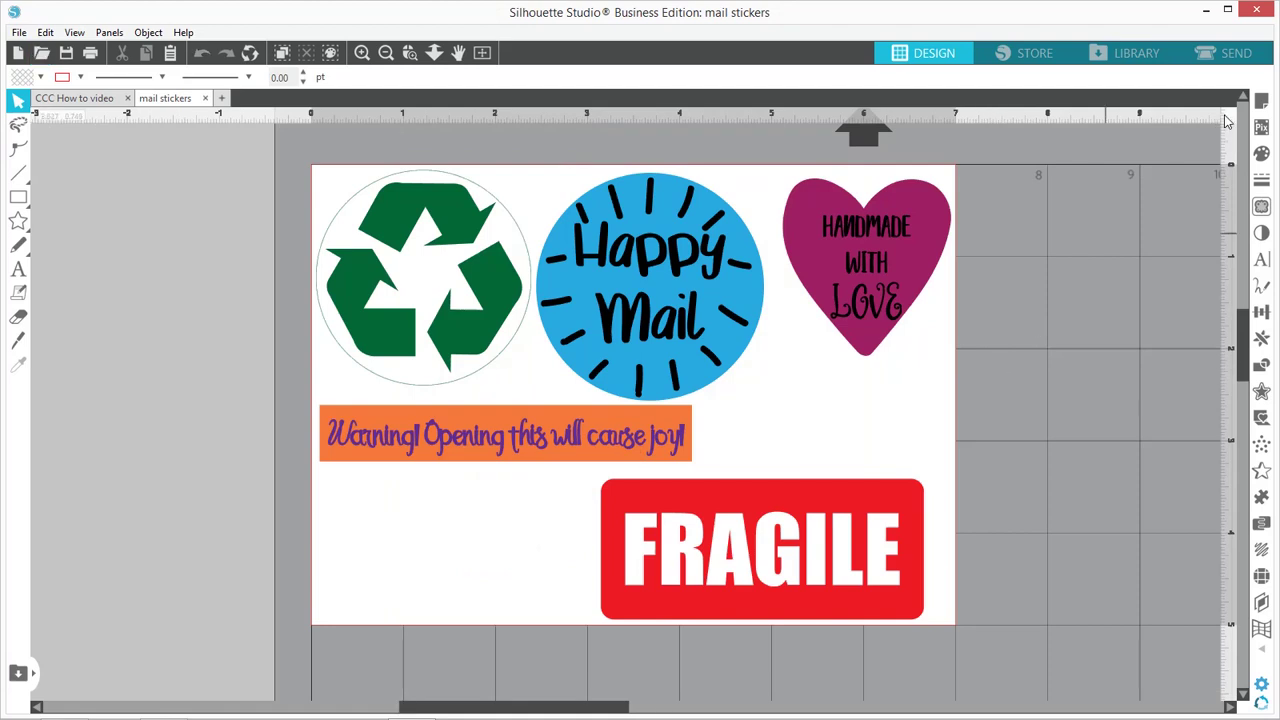
# - Set the Page Setup media size to Letter, 8.5 x 11 in portrait
pyautogui.click(1261, 103)
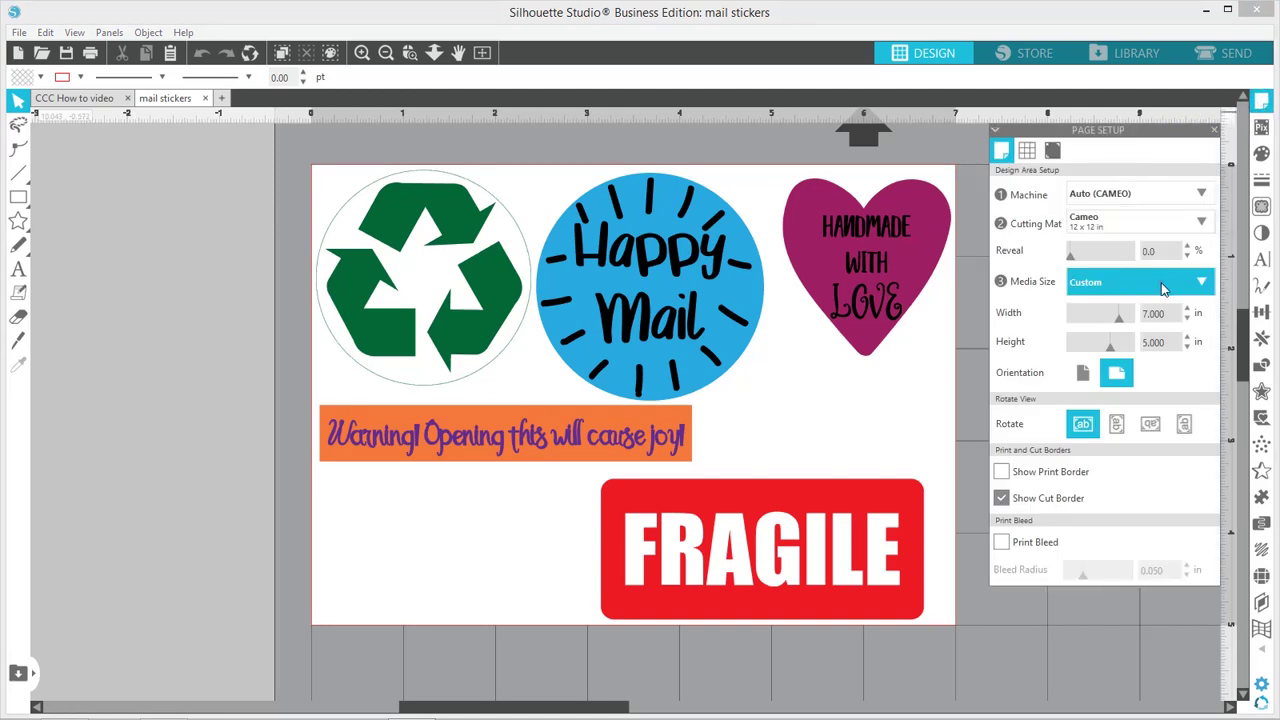
pyautogui.click(1162, 287)
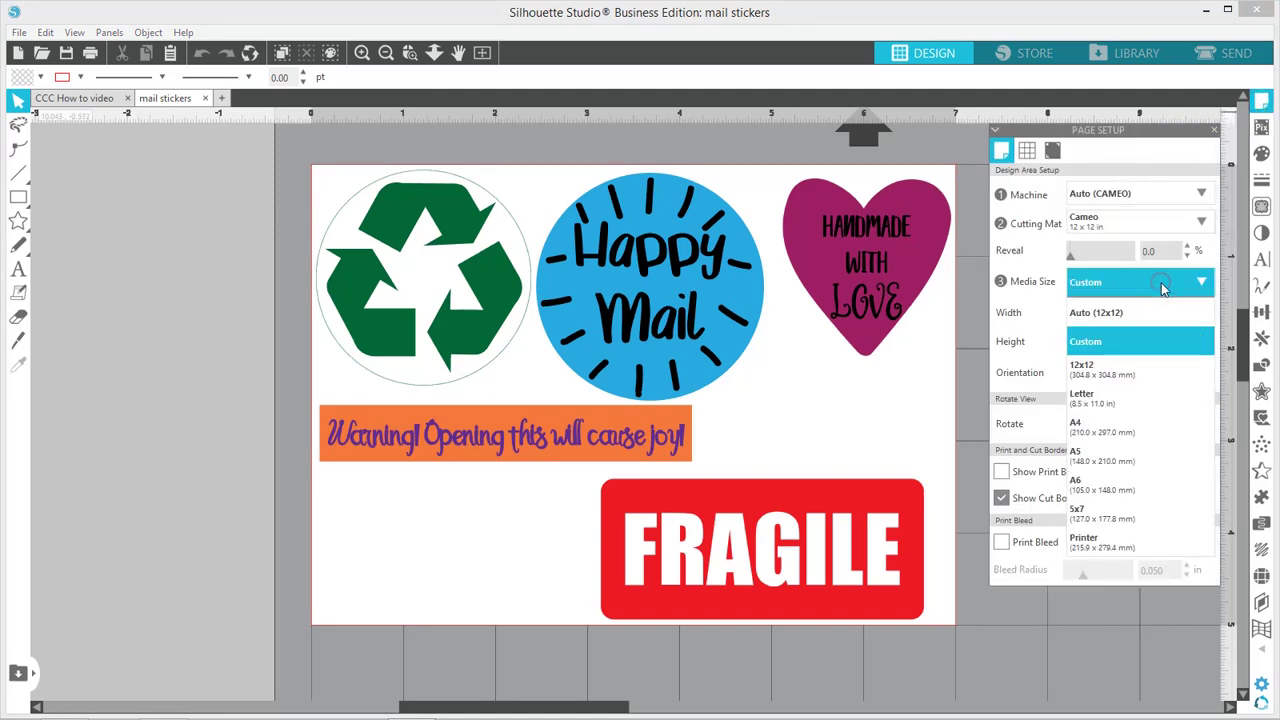
pyautogui.click(1101, 400)
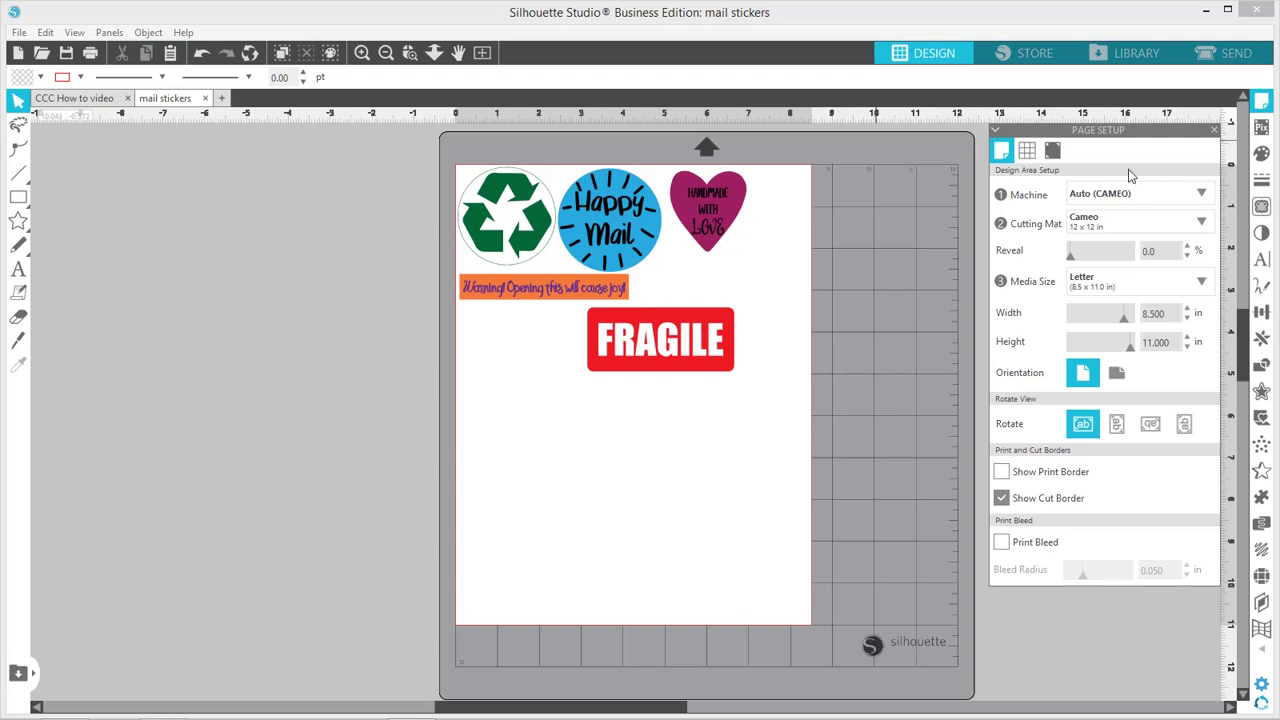
# - Turn registration marks on with length 0.197 in, thickness 0.30 and inset 0.394 in
pyautogui.click(1053, 151)
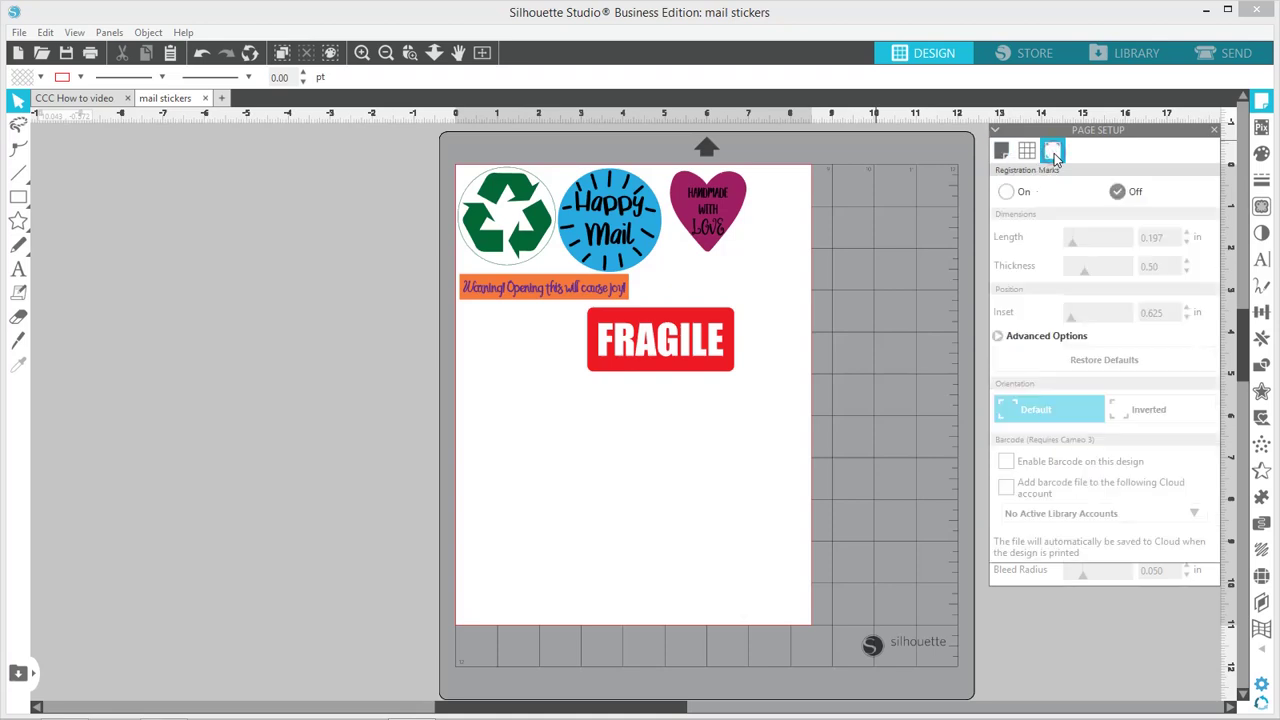
pyautogui.click(1006, 193)
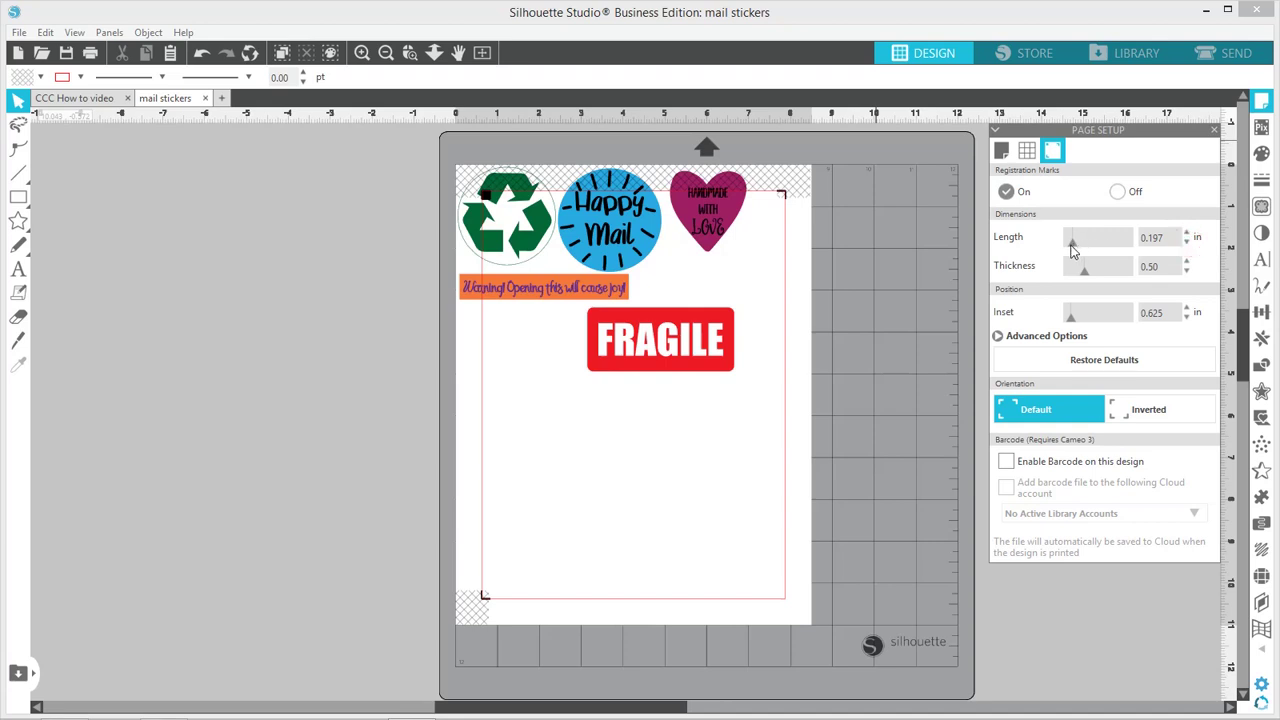
pyautogui.moveTo(1072, 247); pyautogui.dragTo(1058, 324)
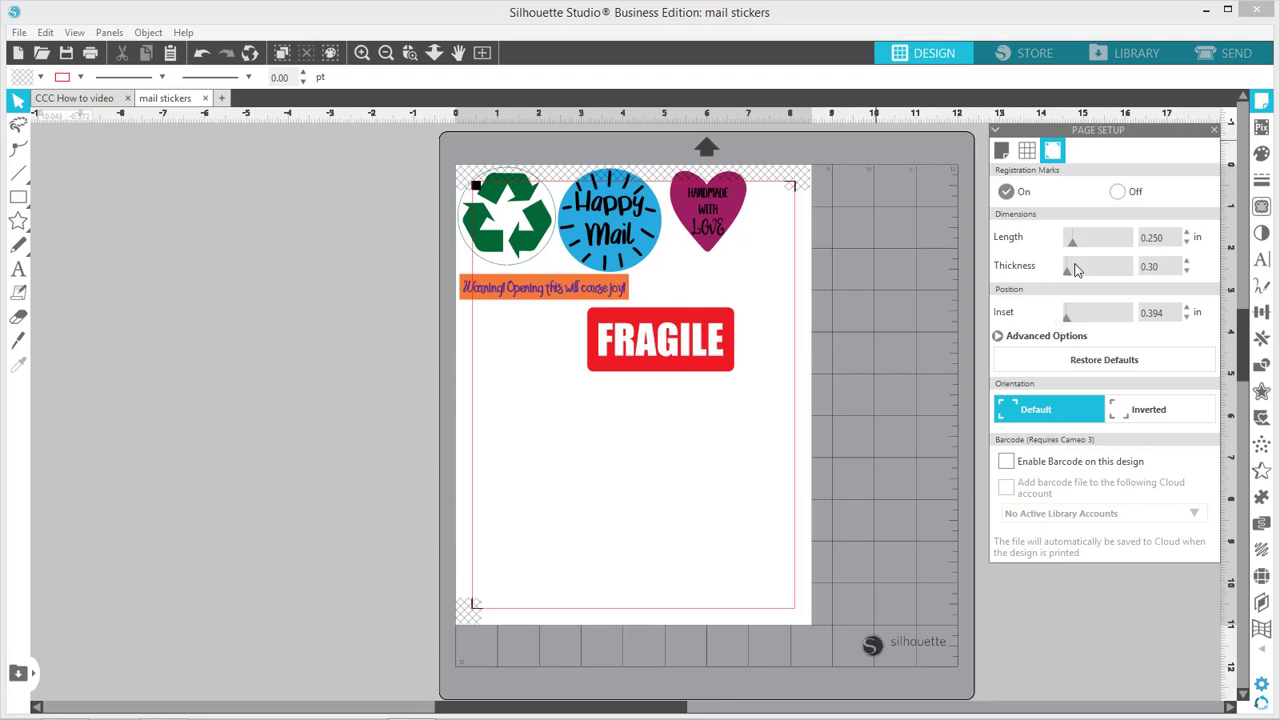
pyautogui.click(1186, 244)
# - Move the sticker group inside the registration marks and ungroup it into separate stickers
pyautogui.moveTo(571, 315); pyautogui.dragTo(700, 444)
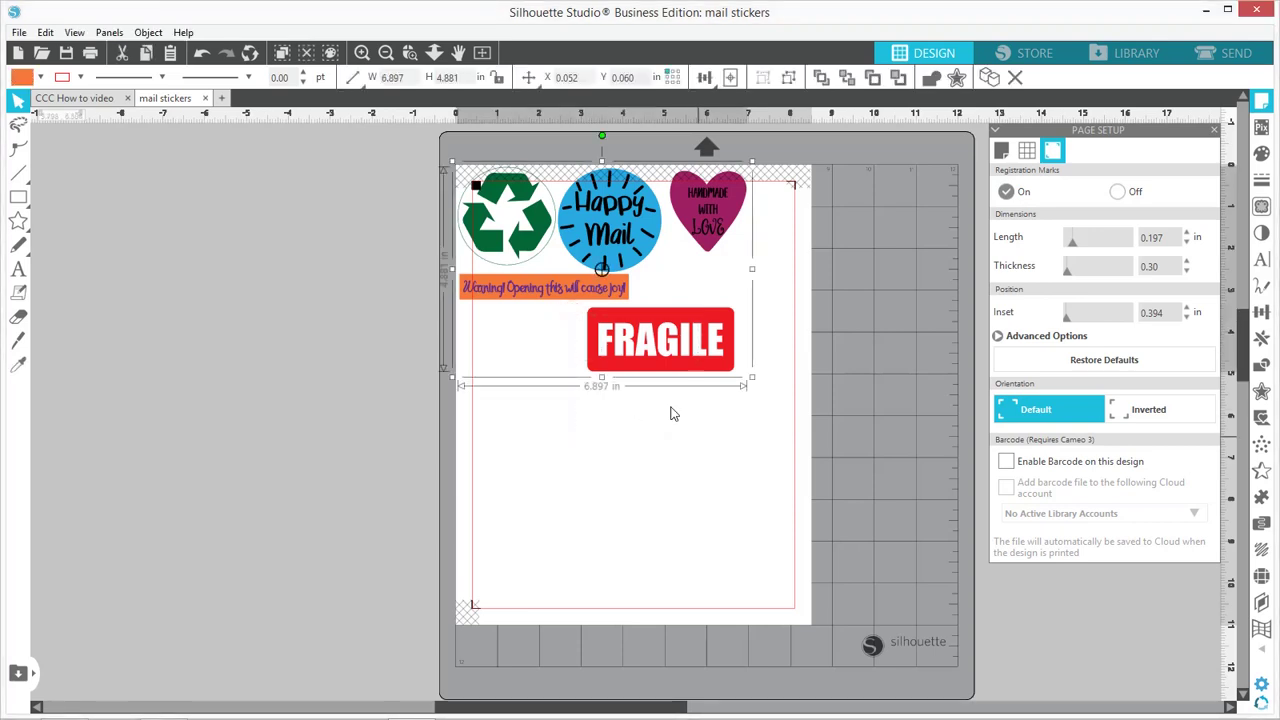
pyautogui.click(789, 77)
pyautogui.moveTo(636, 236); pyautogui.dragTo(672, 314)
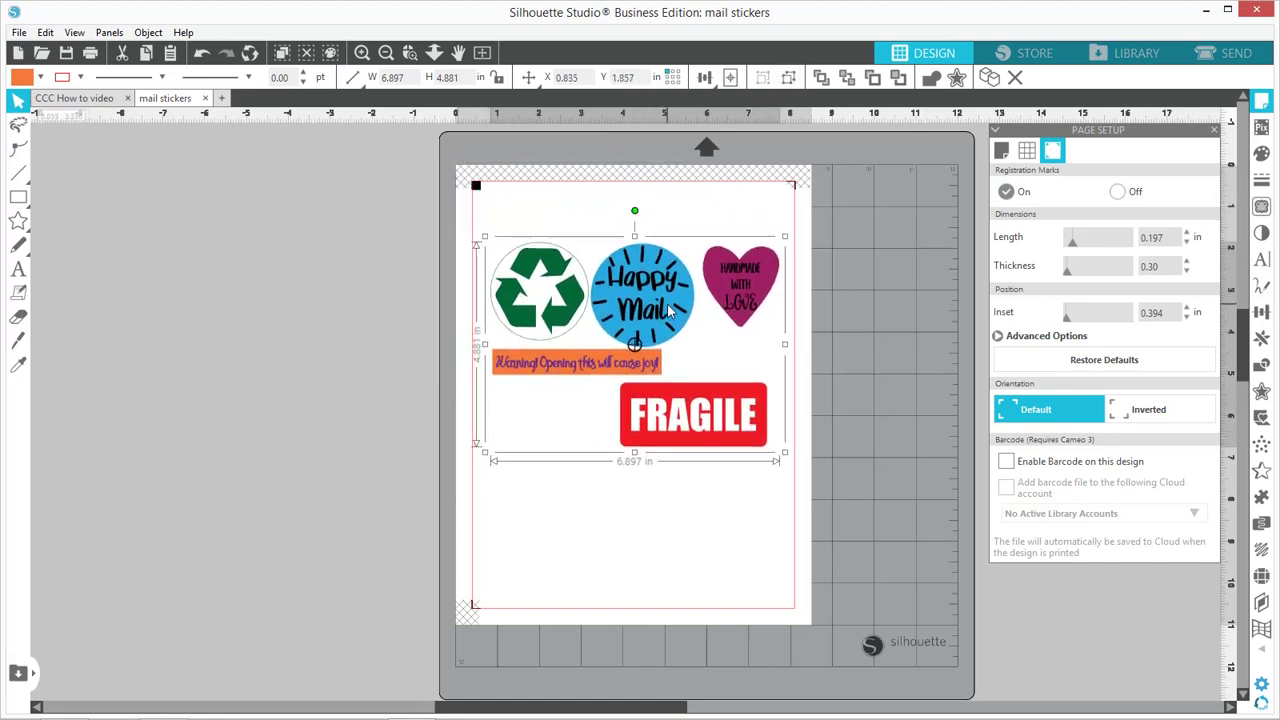
pyautogui.click(788, 80)
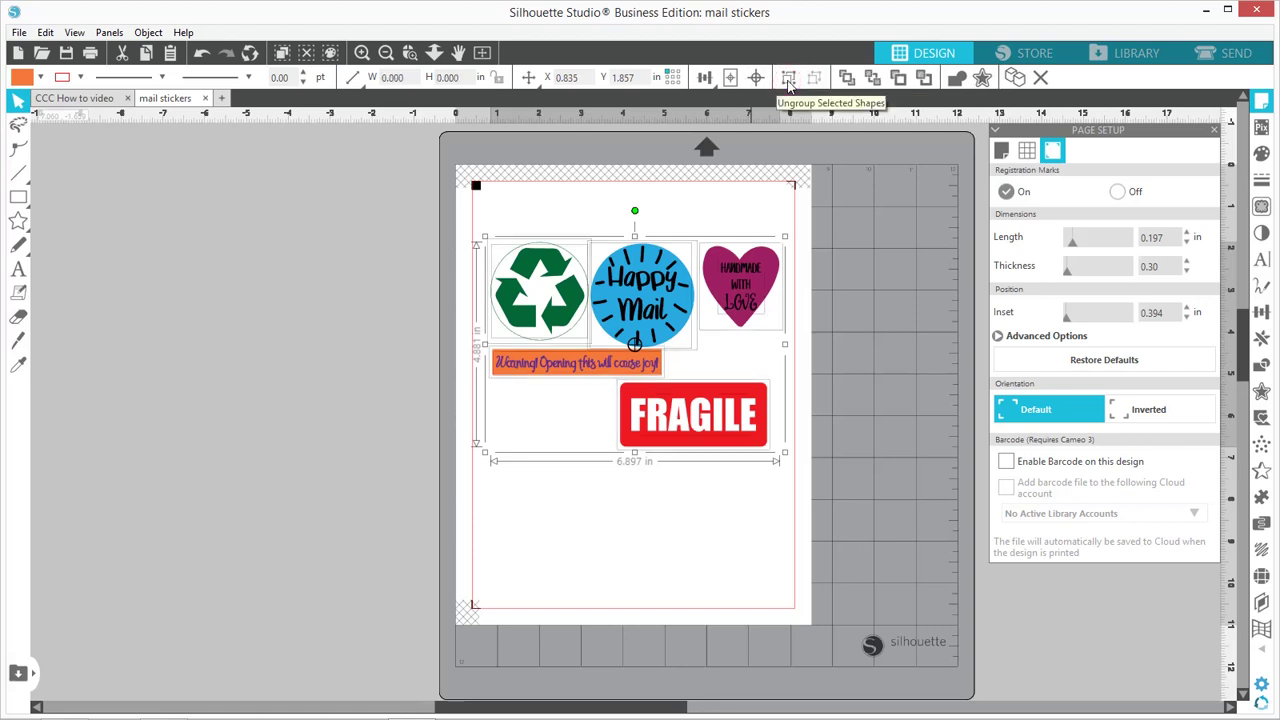
# - Rearrange the stickers: FRAGILE bottom right, Warning and recycle lower left, Happy Mail upper left, heart middle
pyautogui.click(841, 356)
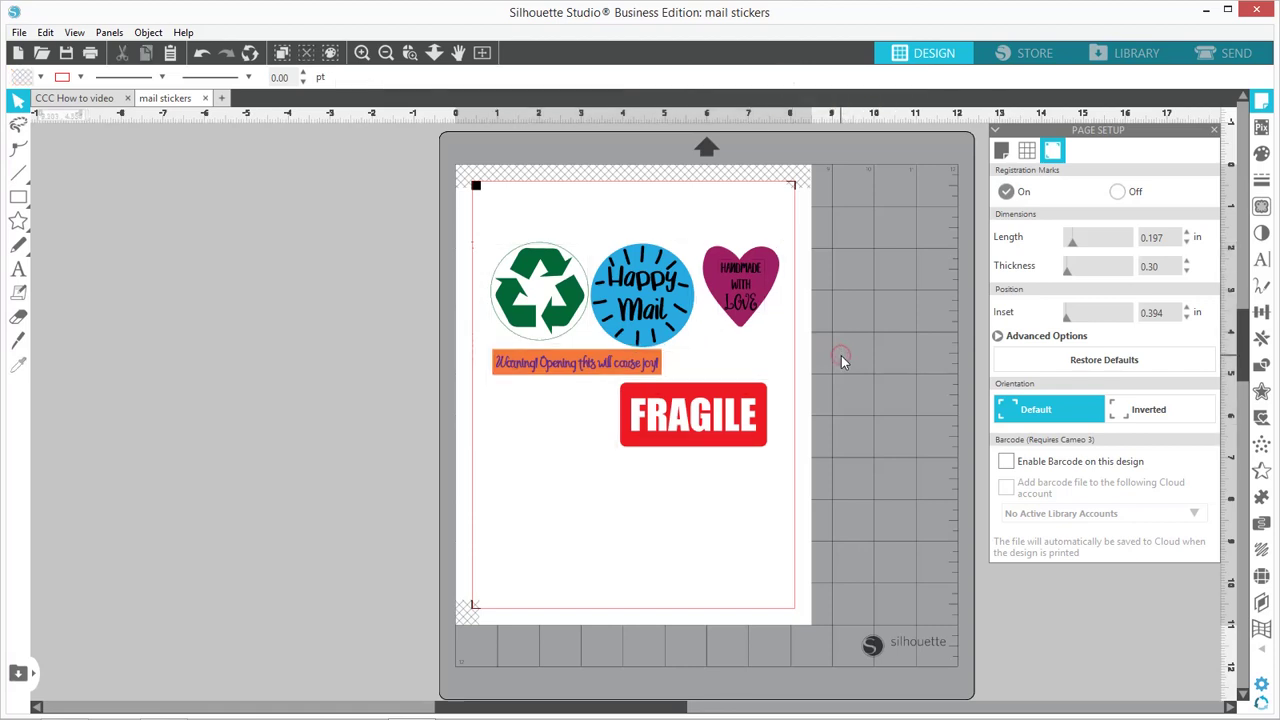
pyautogui.click(628, 410)
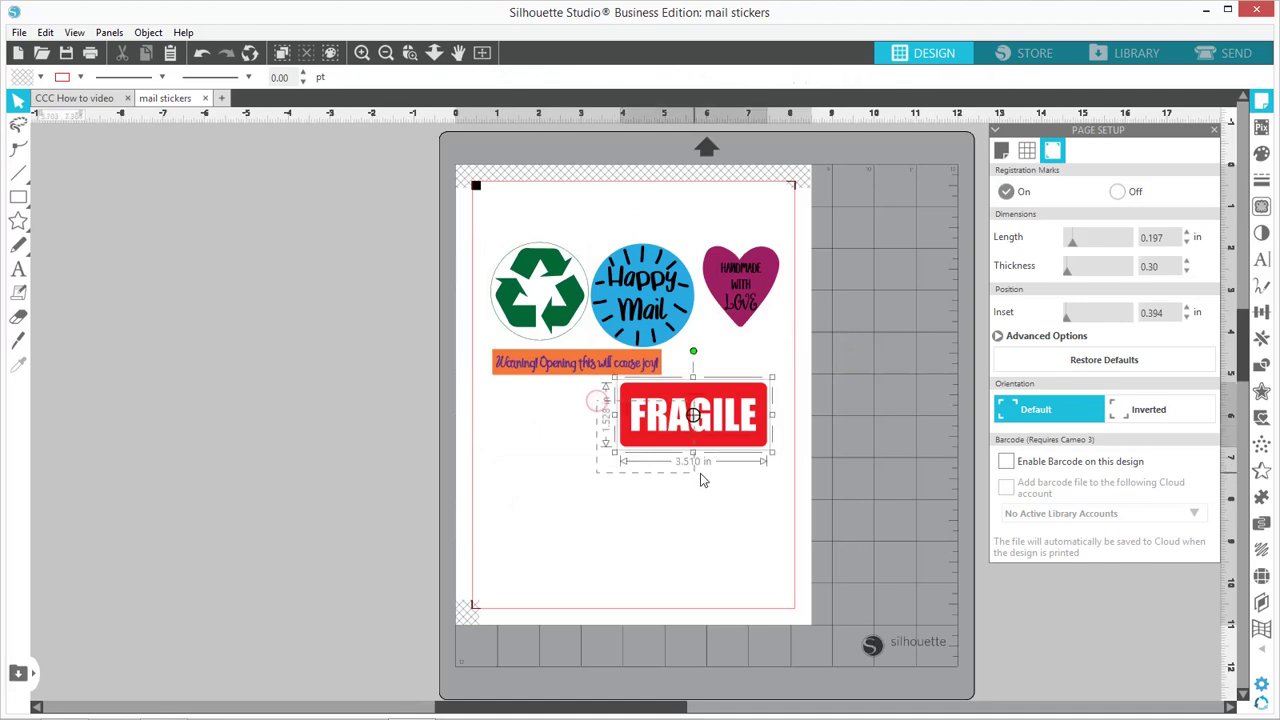
pyautogui.moveTo(666, 428); pyautogui.dragTo(689, 582)
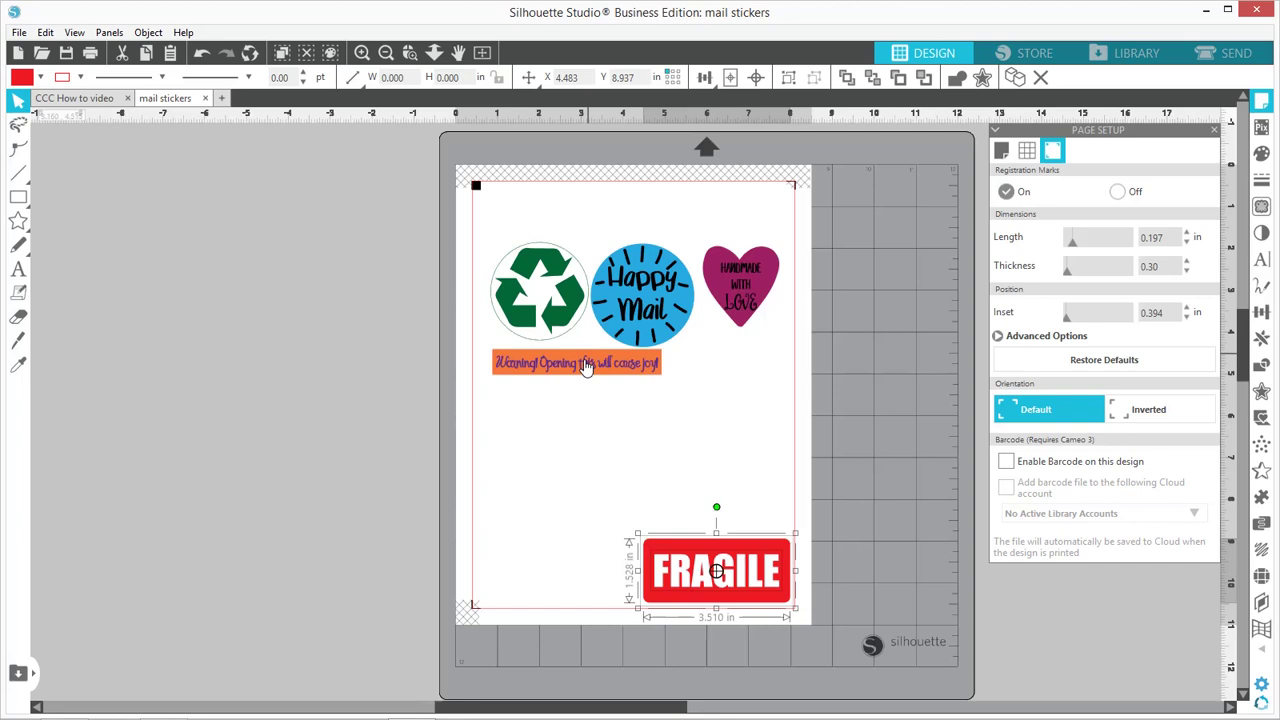
pyautogui.moveTo(483, 352); pyautogui.dragTo(513, 513)
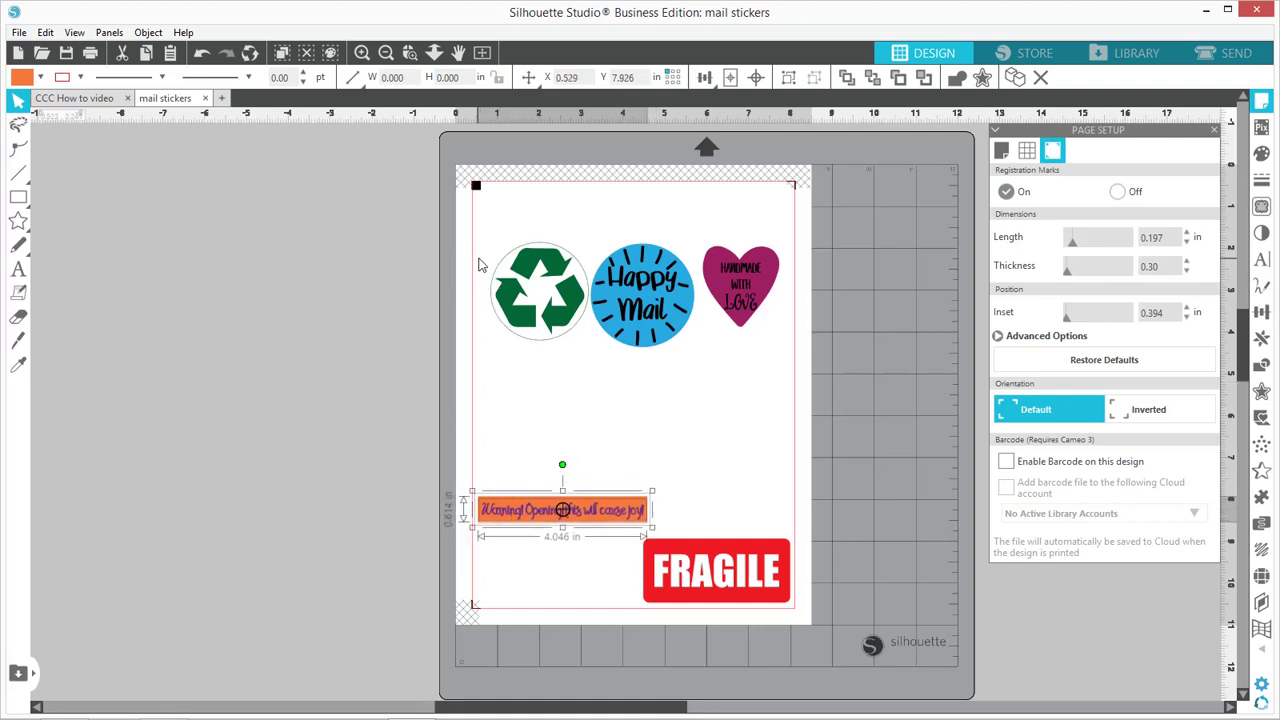
pyautogui.moveTo(476, 258); pyautogui.dragTo(540, 381)
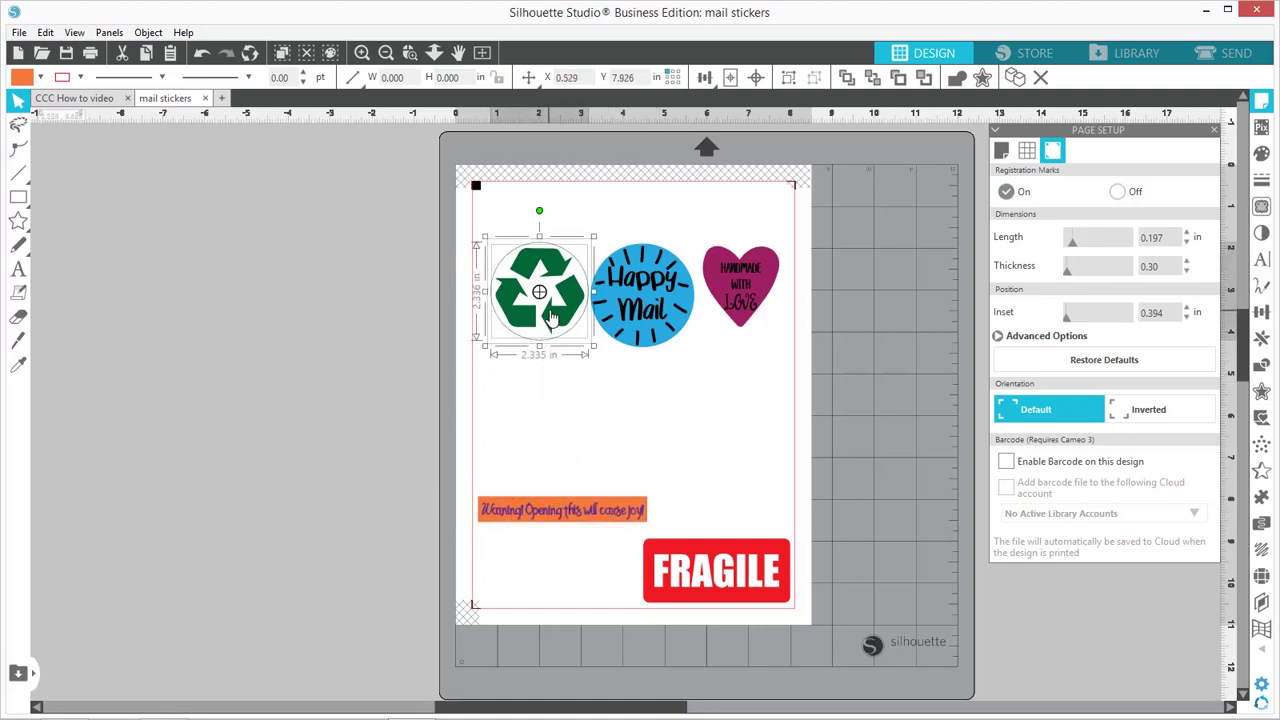
pyautogui.moveTo(551, 328); pyautogui.dragTo(545, 465)
pyautogui.moveTo(564, 240); pyautogui.dragTo(541, 345)
pyautogui.moveTo(693, 232); pyautogui.dragTo(780, 342)
pyautogui.moveTo(741, 300); pyautogui.dragTo(671, 400)
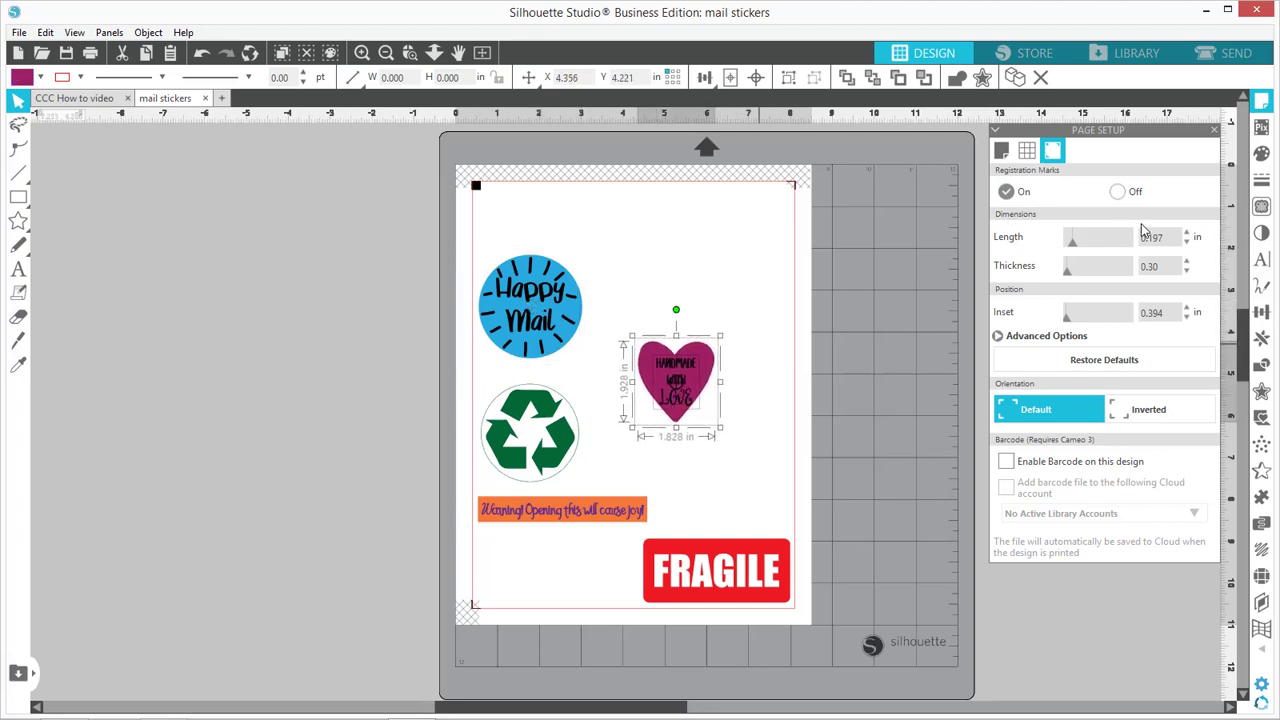
# - Replicate the heart sticker twice, stacking the copies above the original
pyautogui.click(1262, 341)
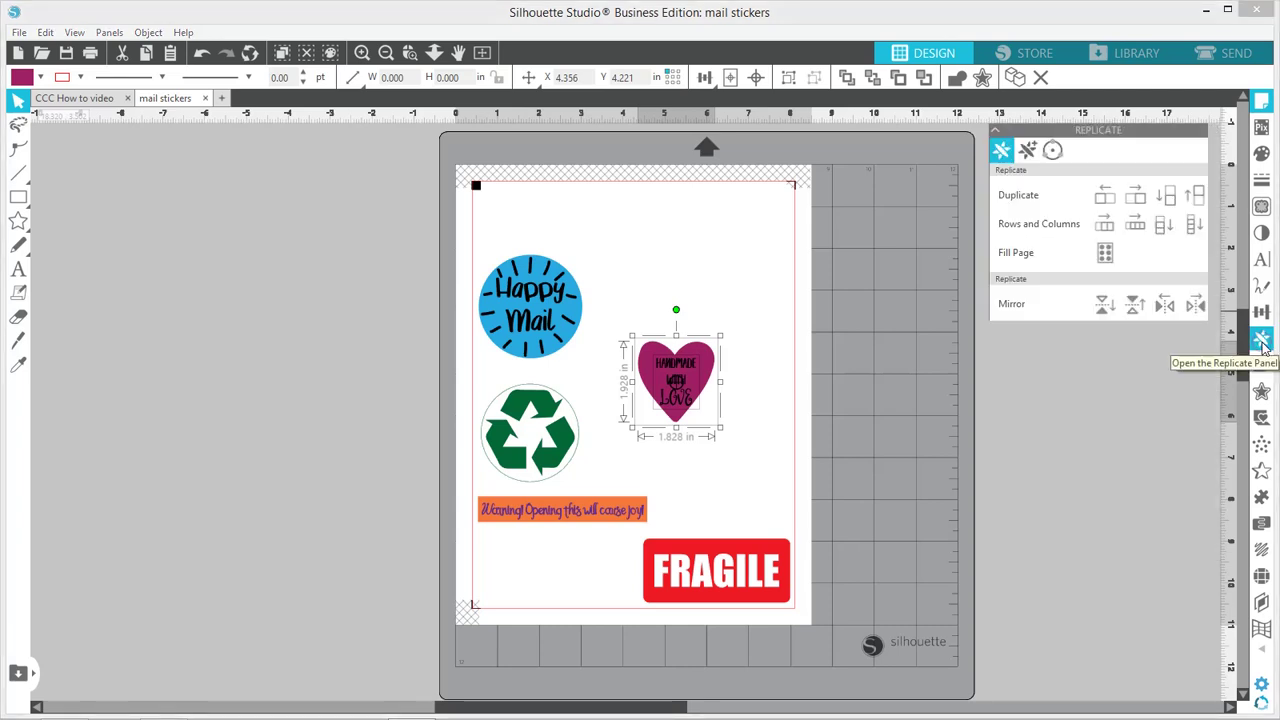
pyautogui.click(1198, 197)
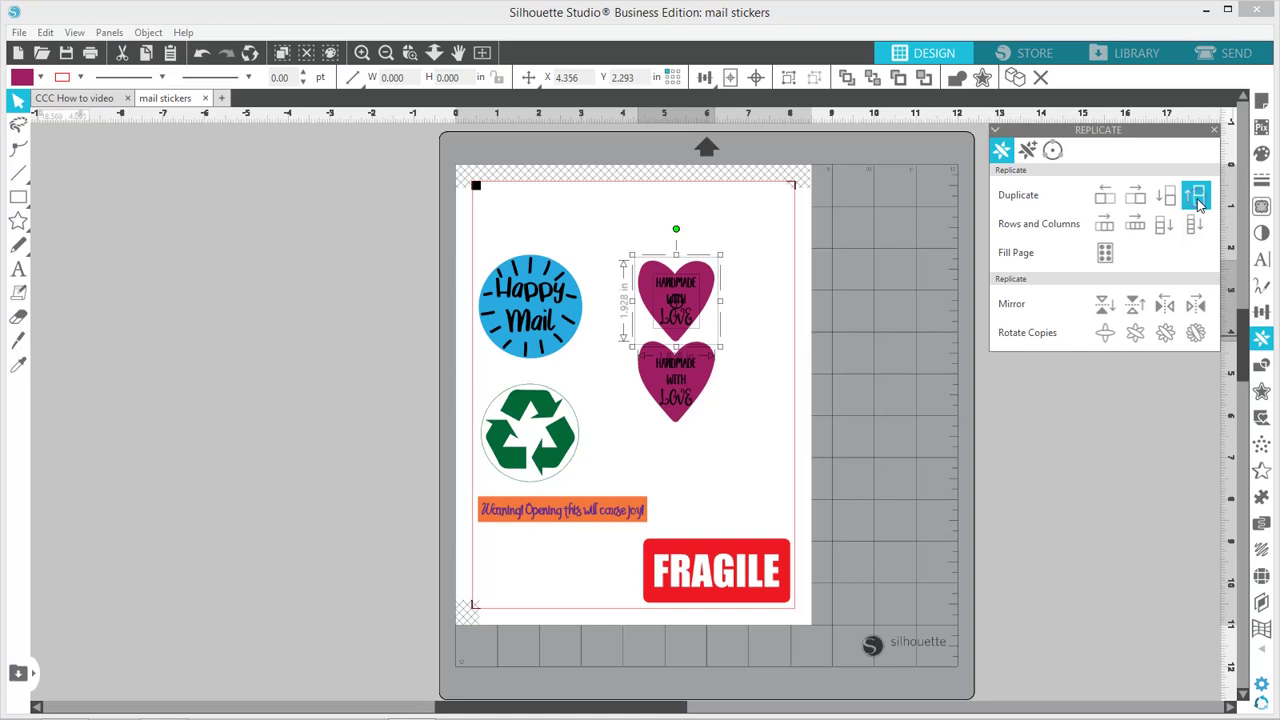
pyautogui.click(1198, 197)
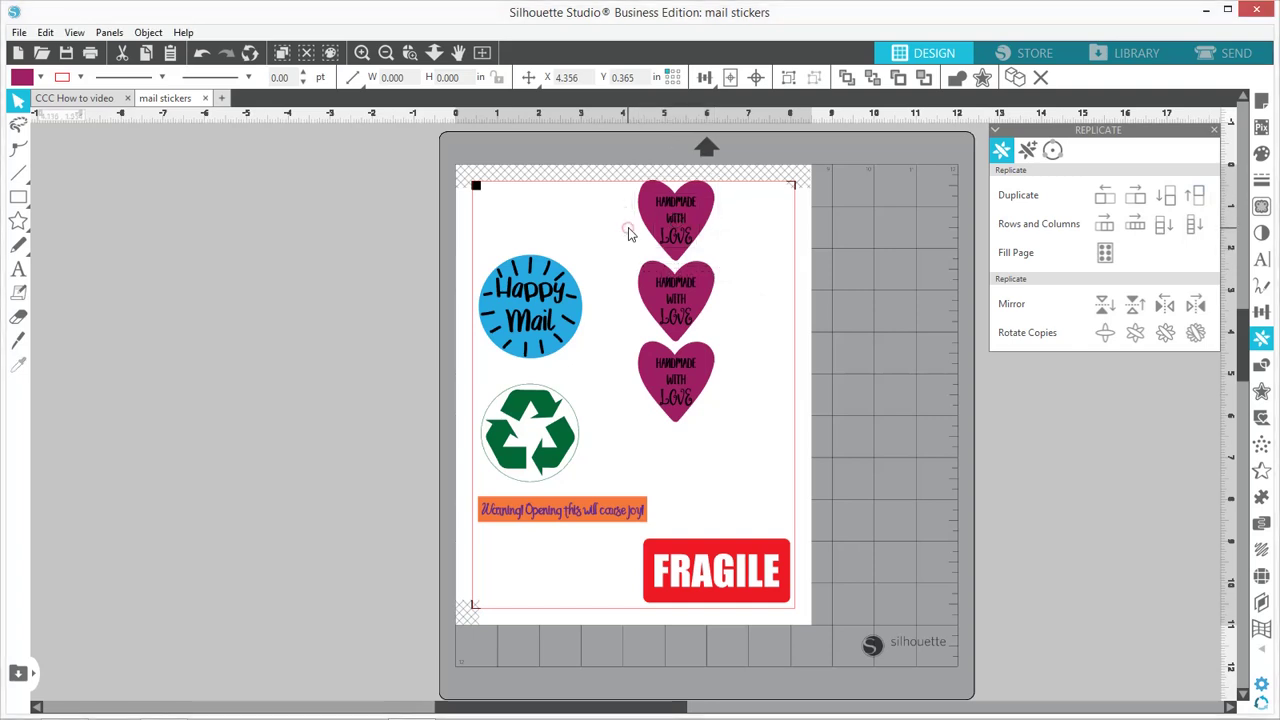
# - Nudge the top heart copy slightly lower with the Down arrow key
pyautogui.moveTo(620, 201); pyautogui.dragTo(717, 250)
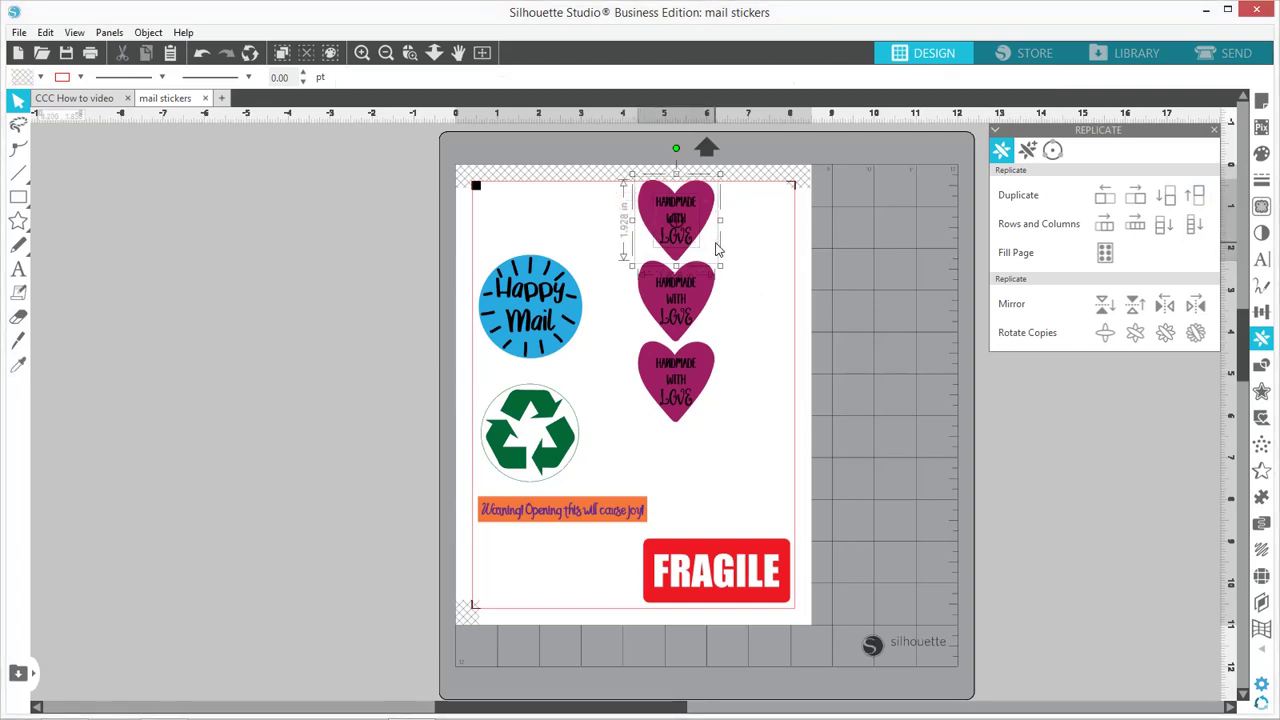
pyautogui.press('Down')
pyautogui.press('Down')
pyautogui.press('Down')
pyautogui.press('Down')
pyautogui.press('Down')
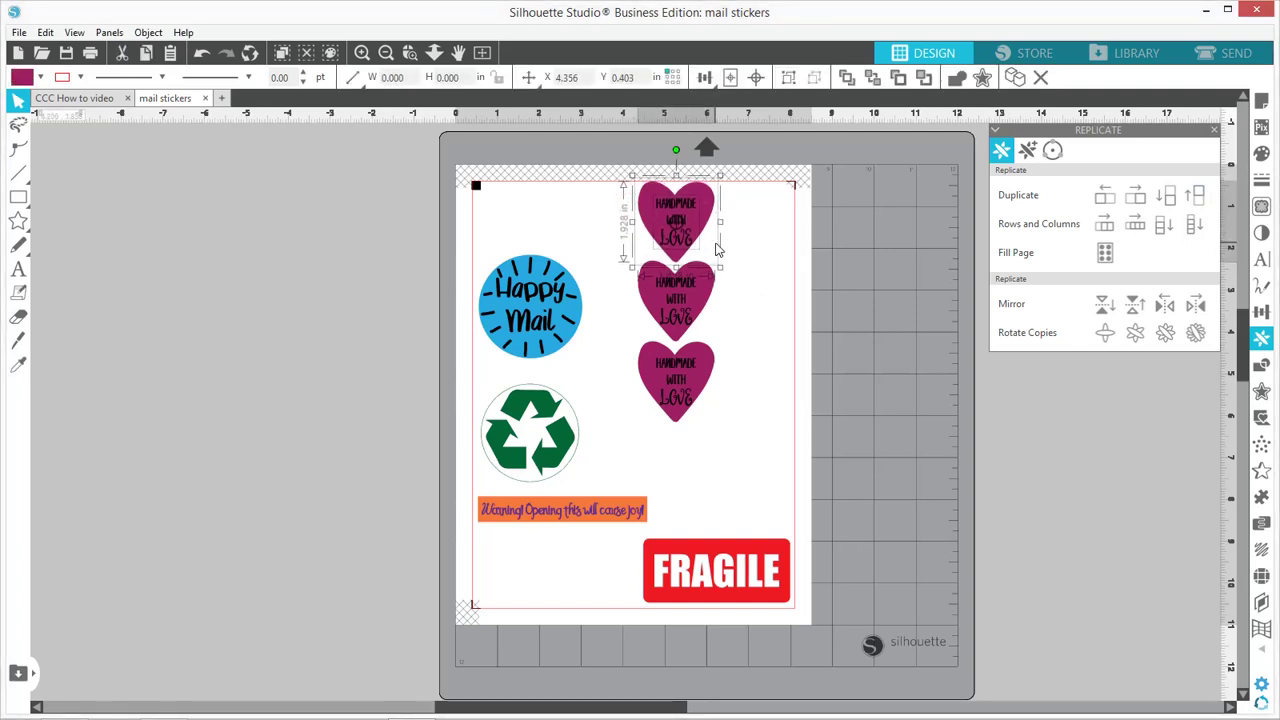
pyautogui.press('Down')
pyautogui.press('Down')
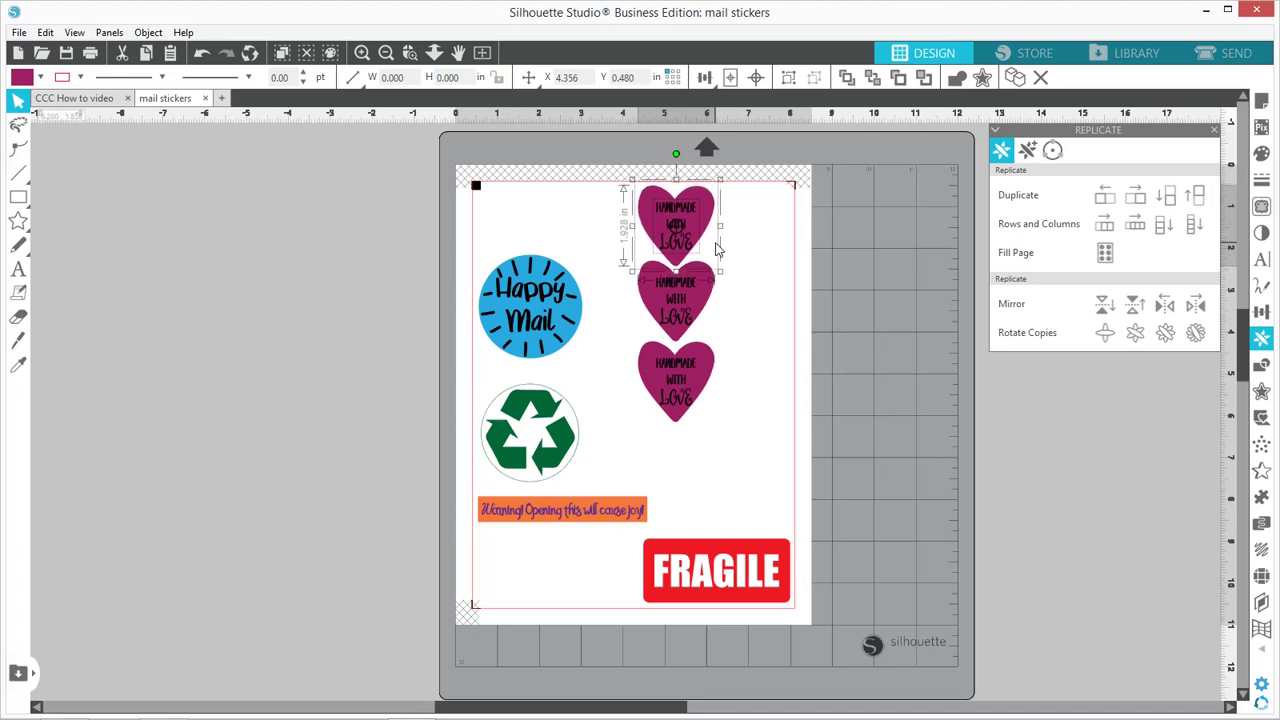
pyautogui.click(752, 203)
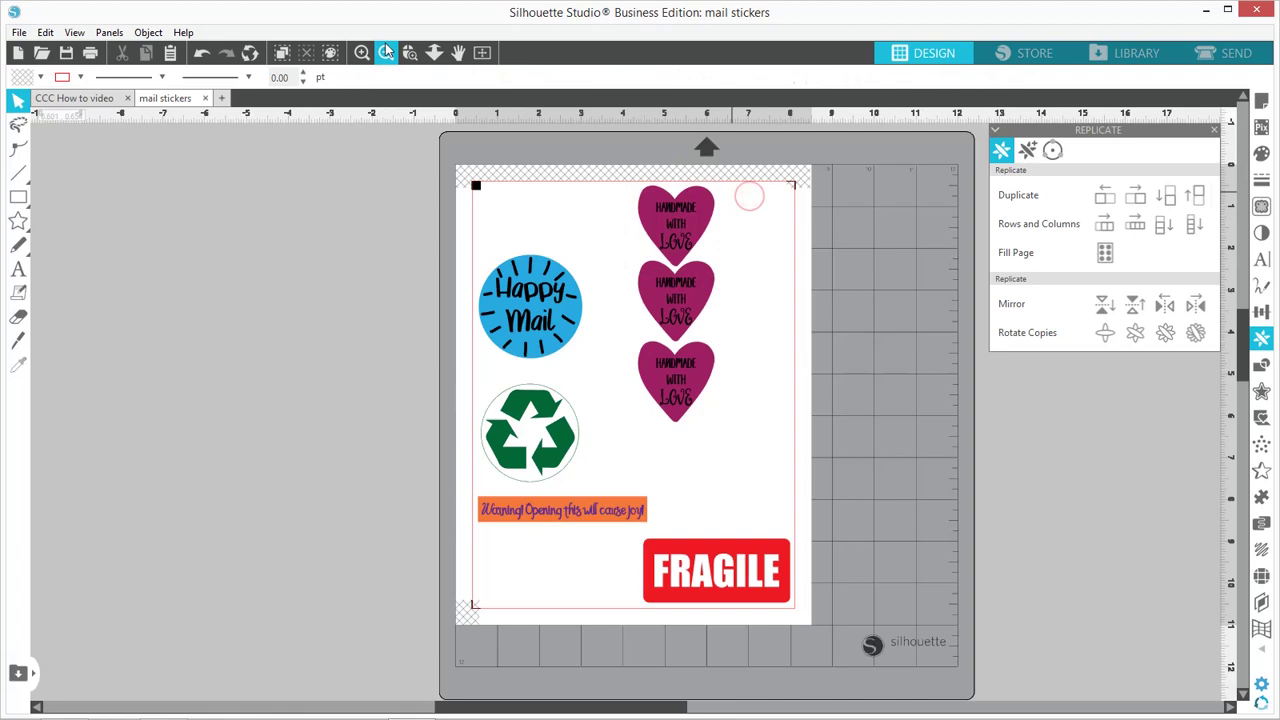
pyautogui.click(410, 55)
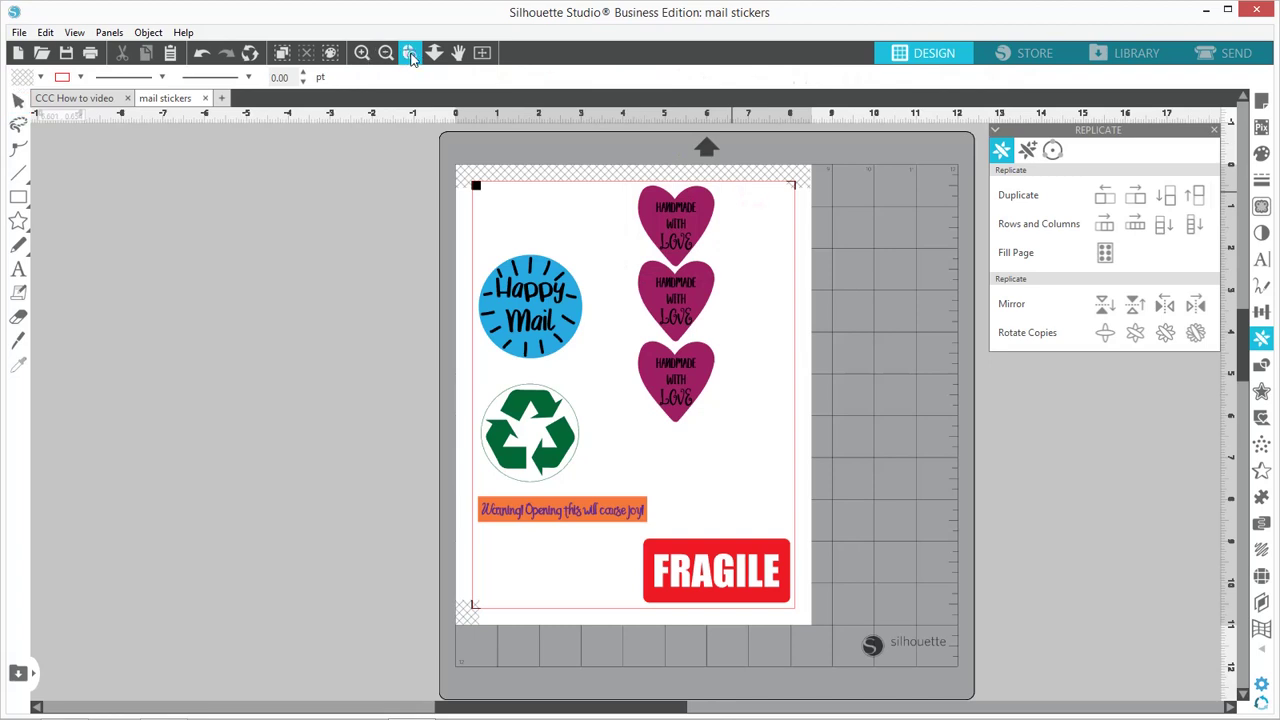
pyautogui.click(478, 187)
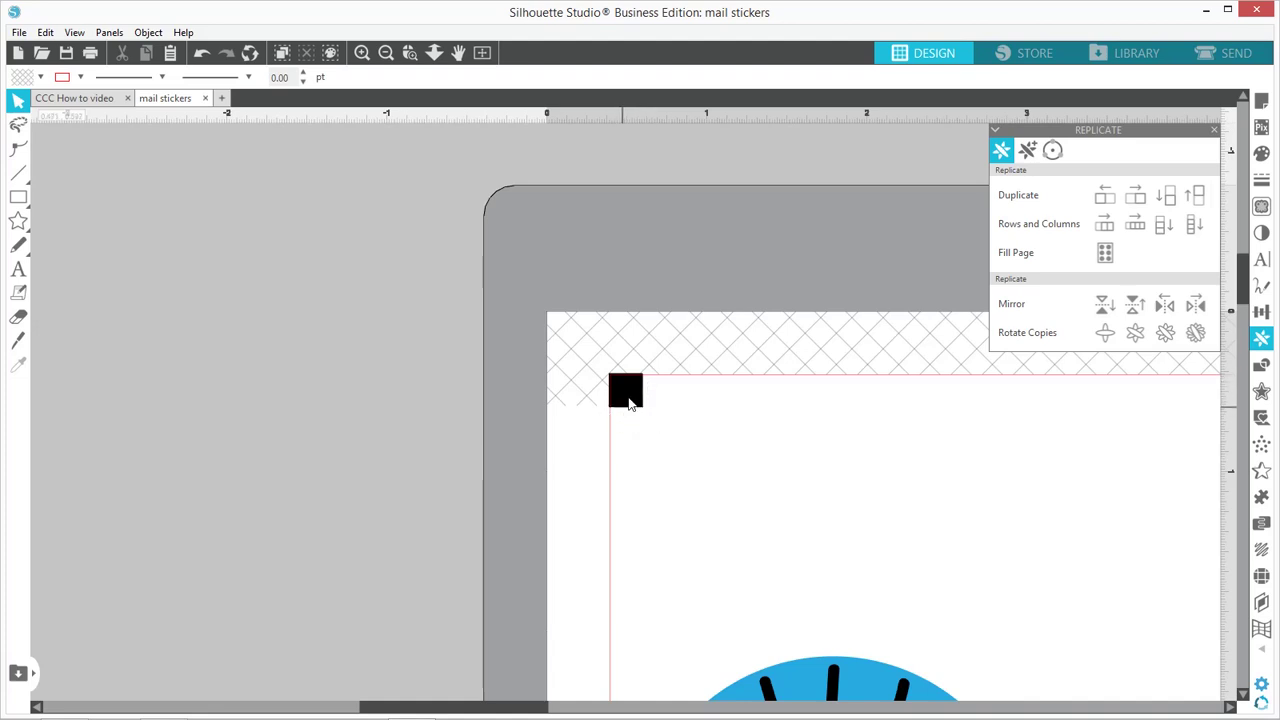
pyautogui.click(481, 53)
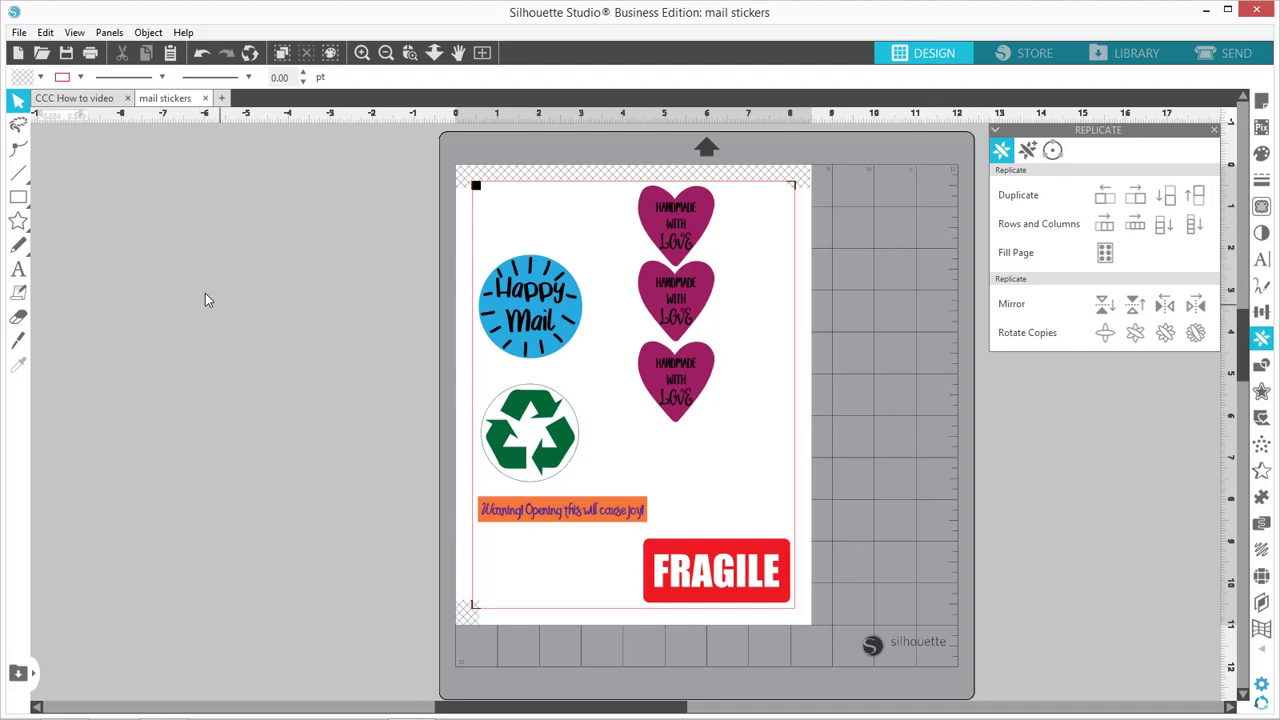
# - Print the sticker sheet on Microsoft XPS Document Writer, then close the Print dialog
pyautogui.click(90, 55)
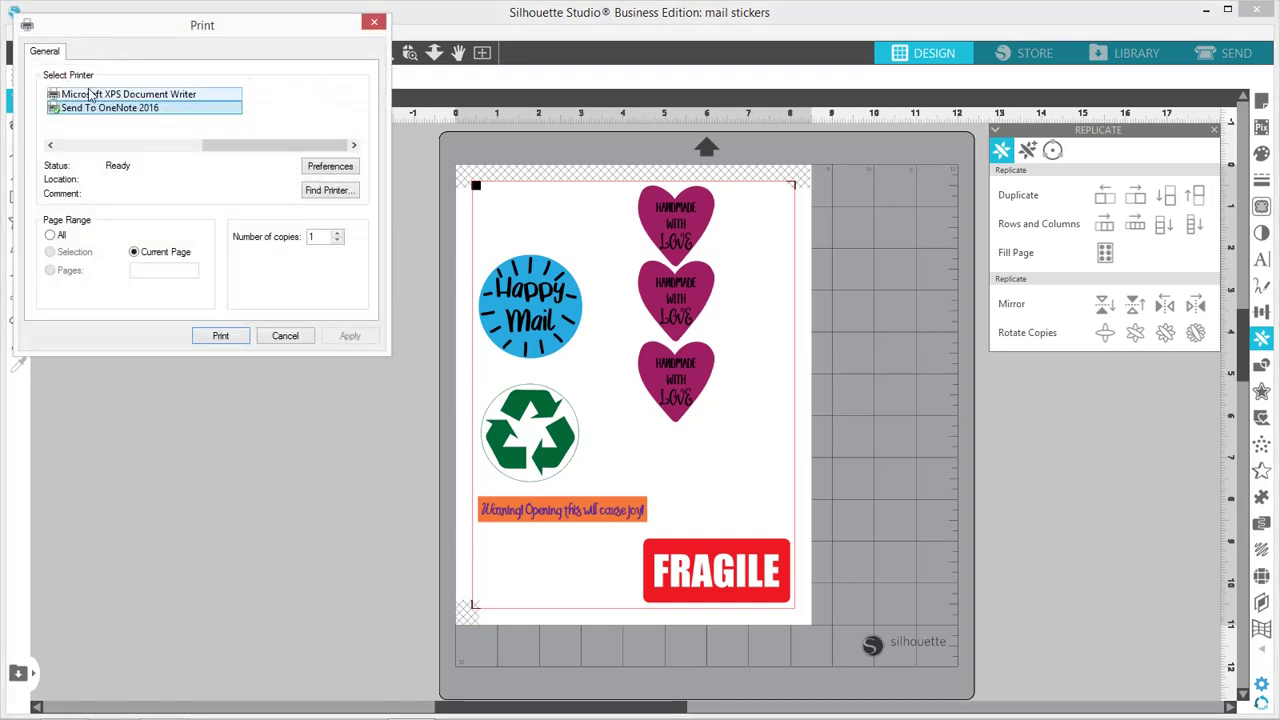
pyautogui.click(95, 96)
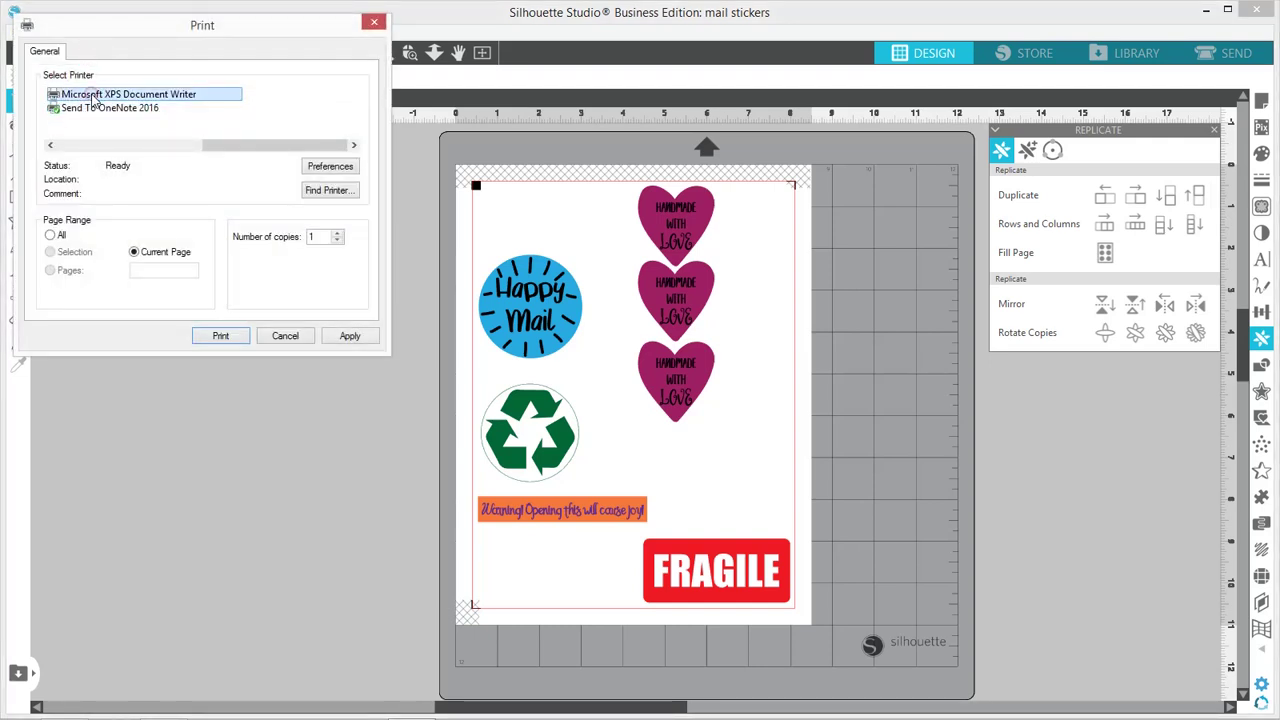
pyautogui.click(220, 336)
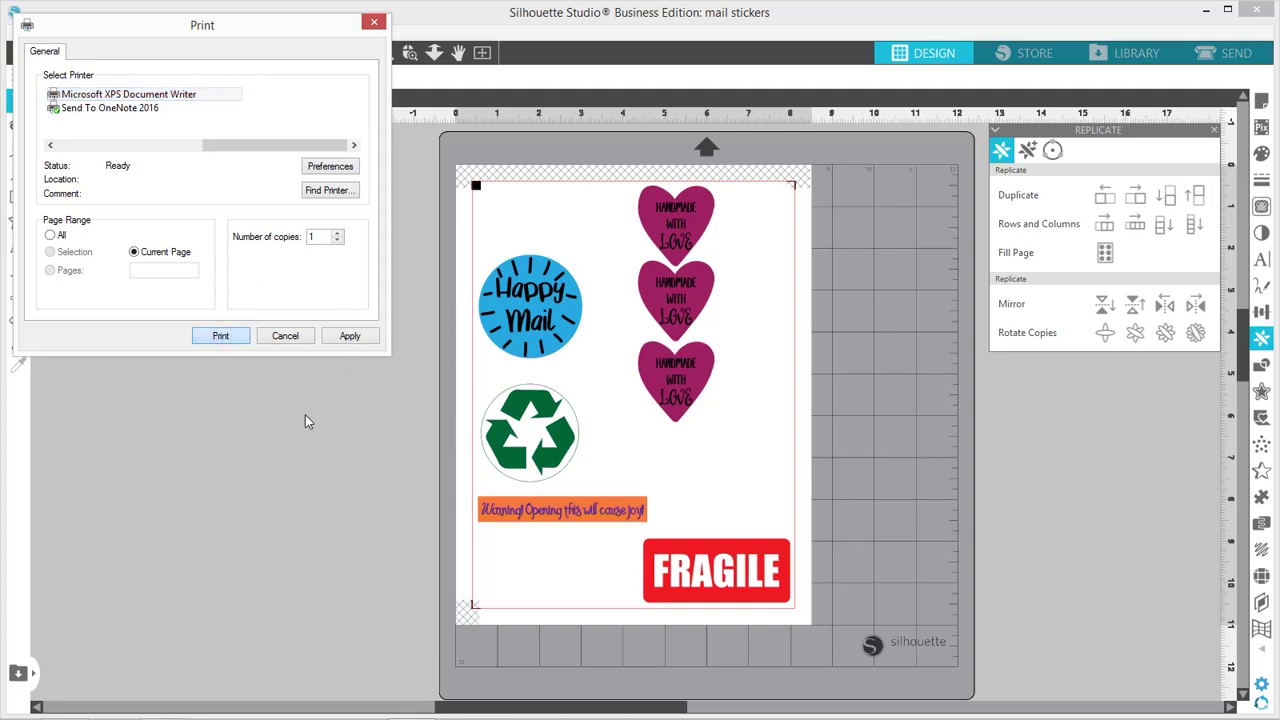
pyautogui.press('Escape')
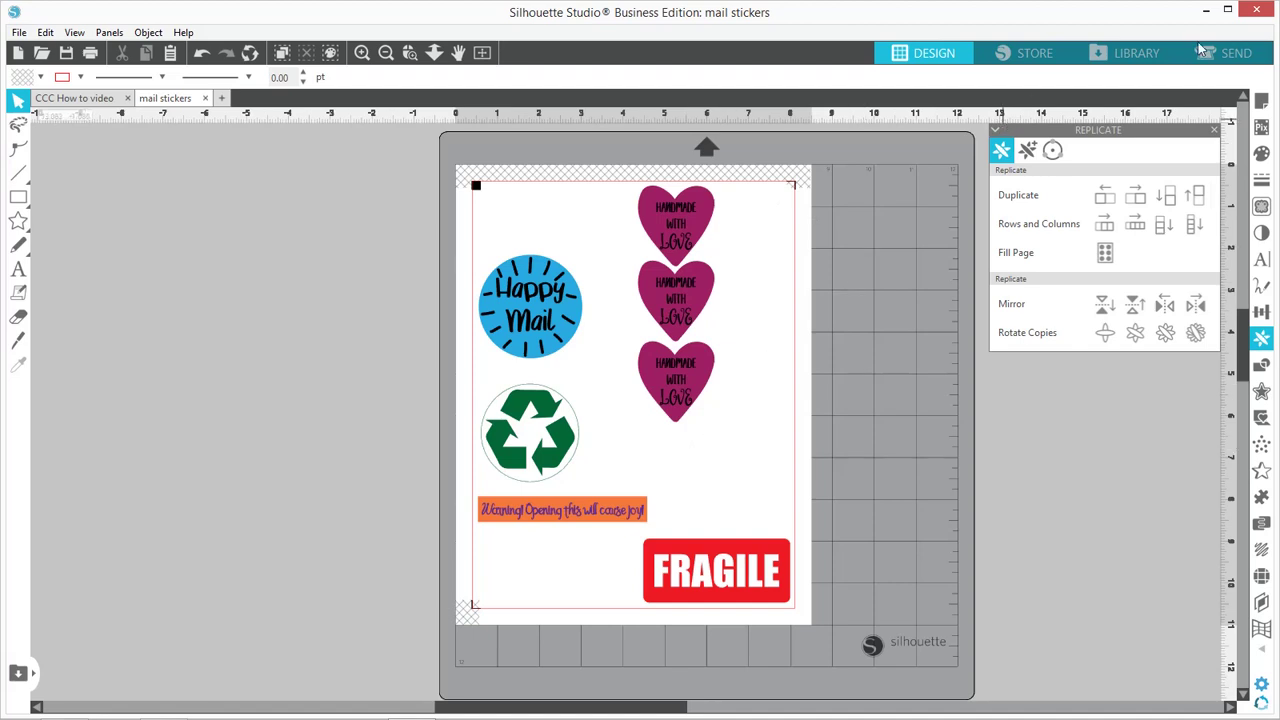
# - Set the SEND action to Cut, with Cardstock, Plain and Ratchet Blade at force 20, speed 4
pyautogui.click(1236, 54)
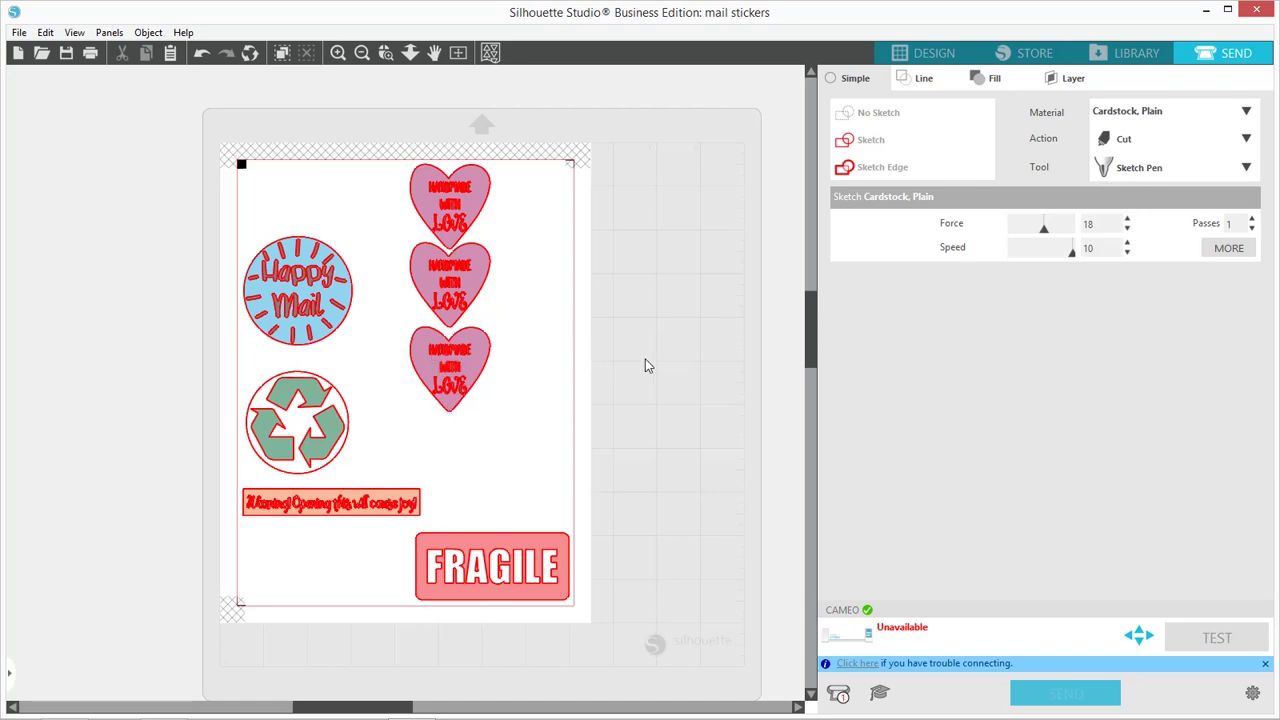
pyautogui.click(1127, 141)
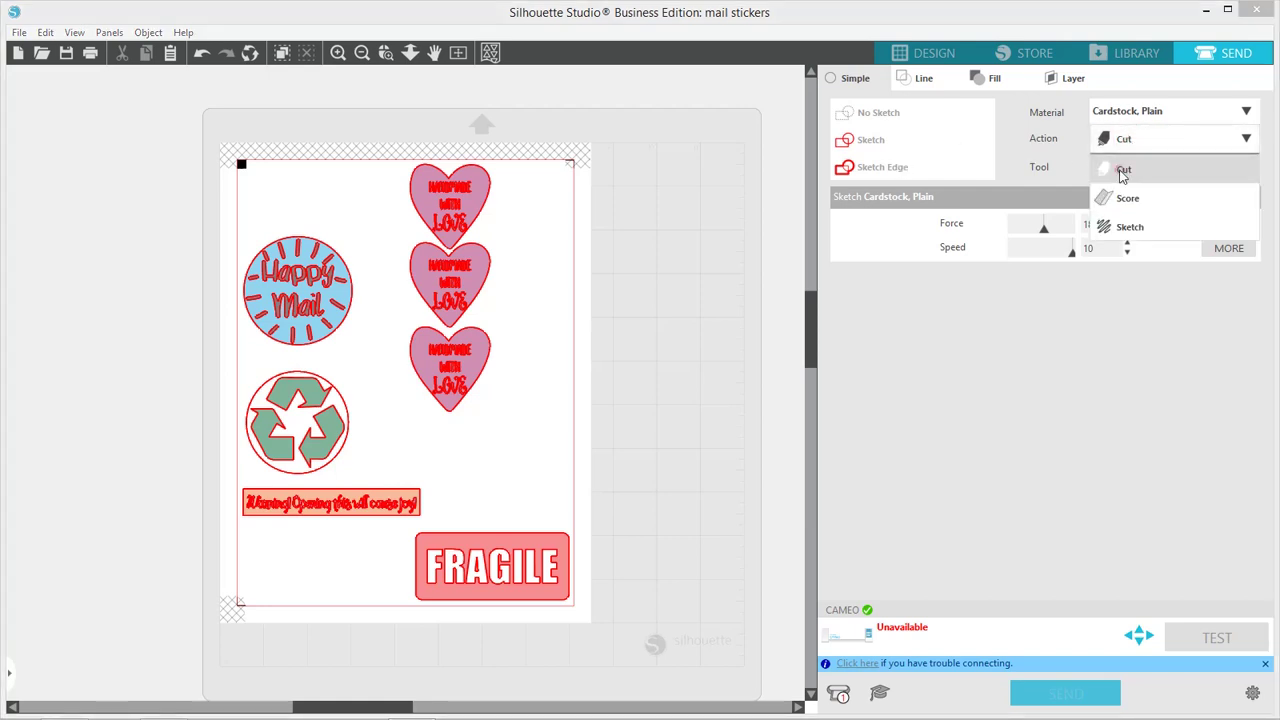
pyautogui.click(1121, 172)
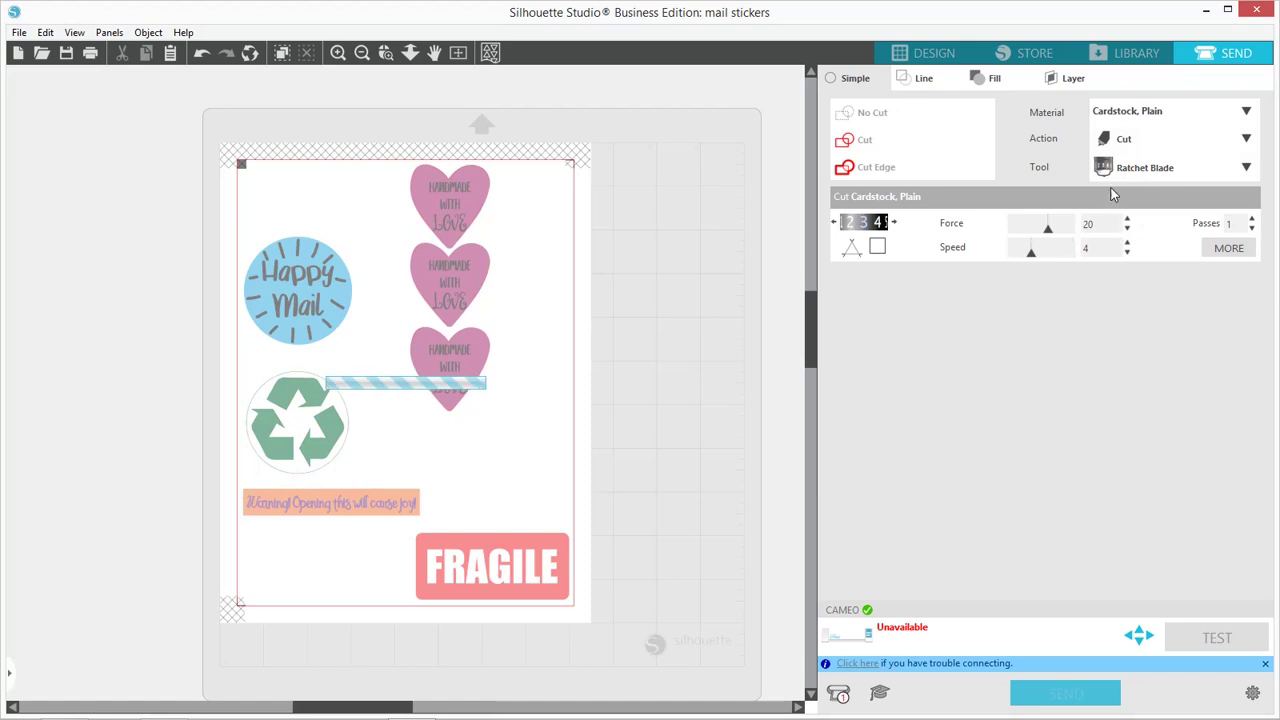
# - Select all three hearts' lettering plus the Happy Mail artwork, recycle symbol and FRAGILE lettering
pyautogui.click(452, 204)
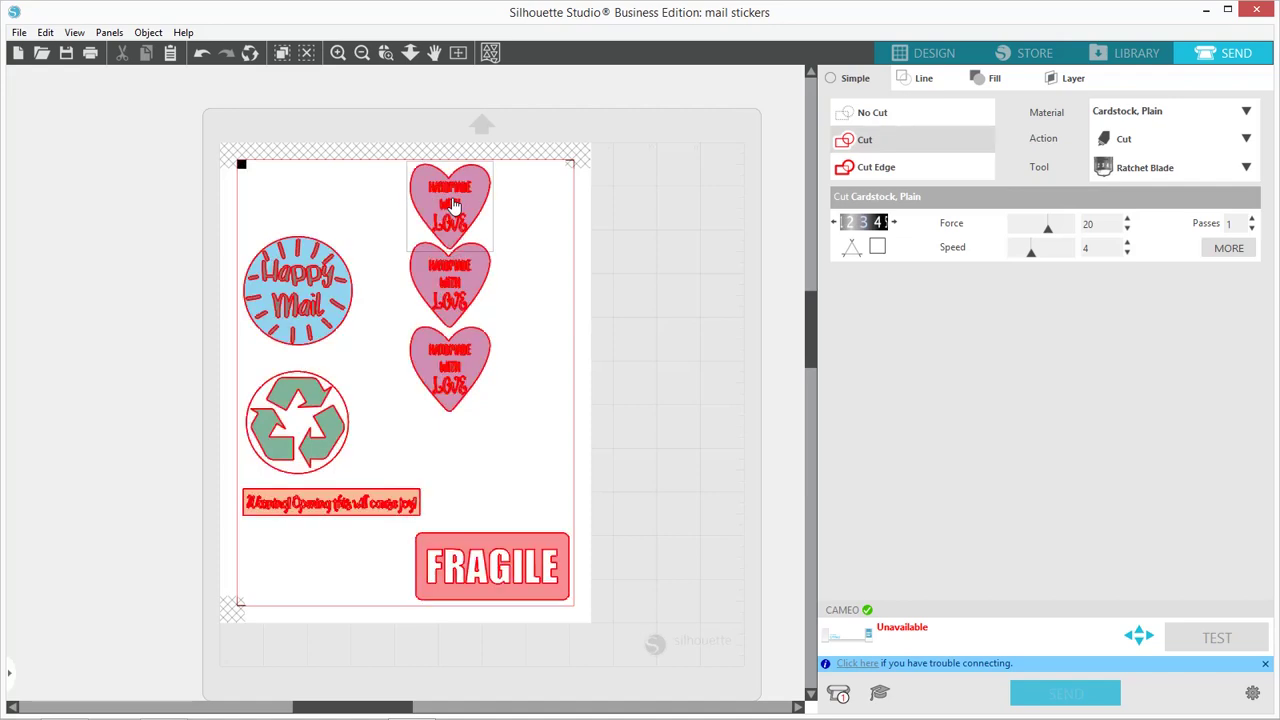
pyautogui.click(452, 204)
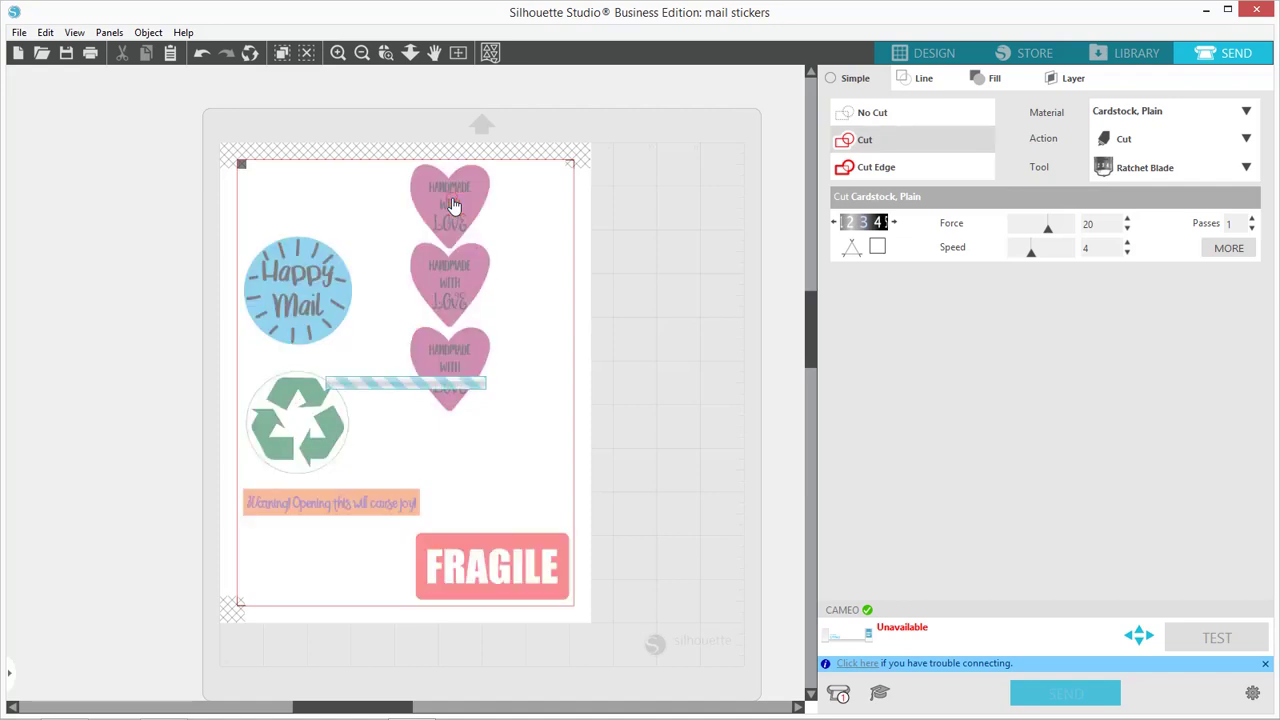
pyautogui.click(452, 290)
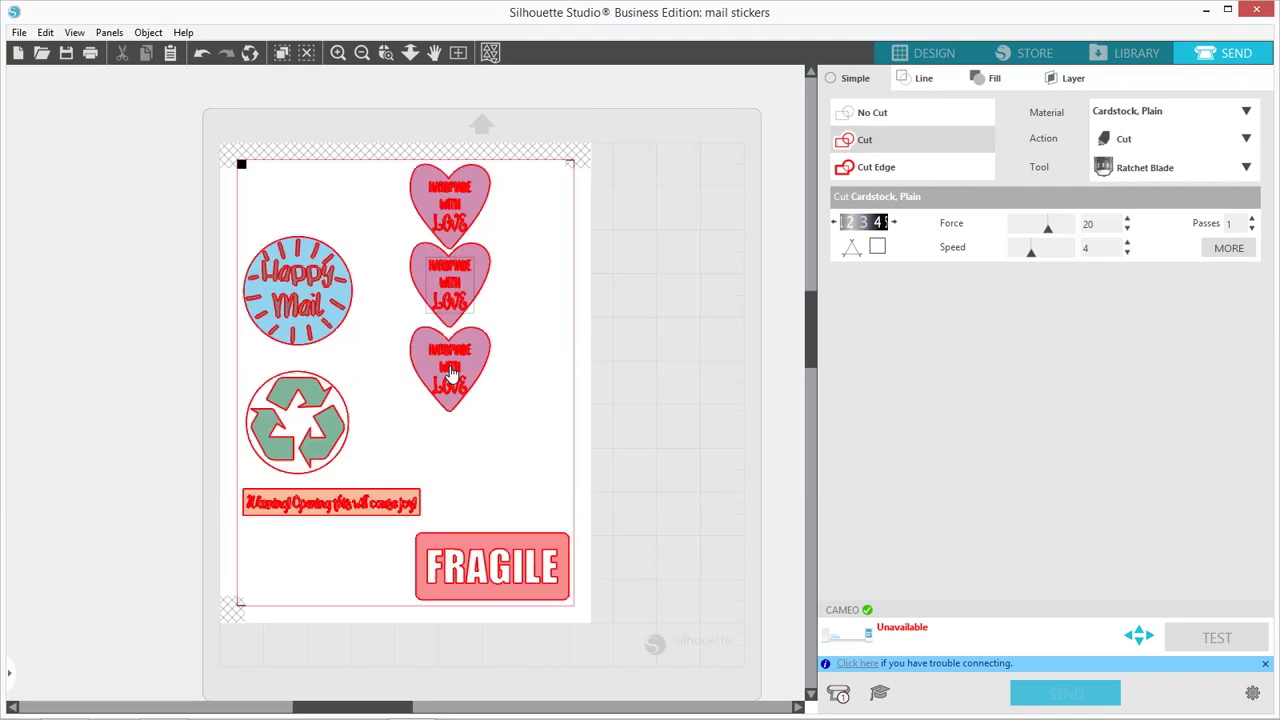
pyautogui.click(451, 372)
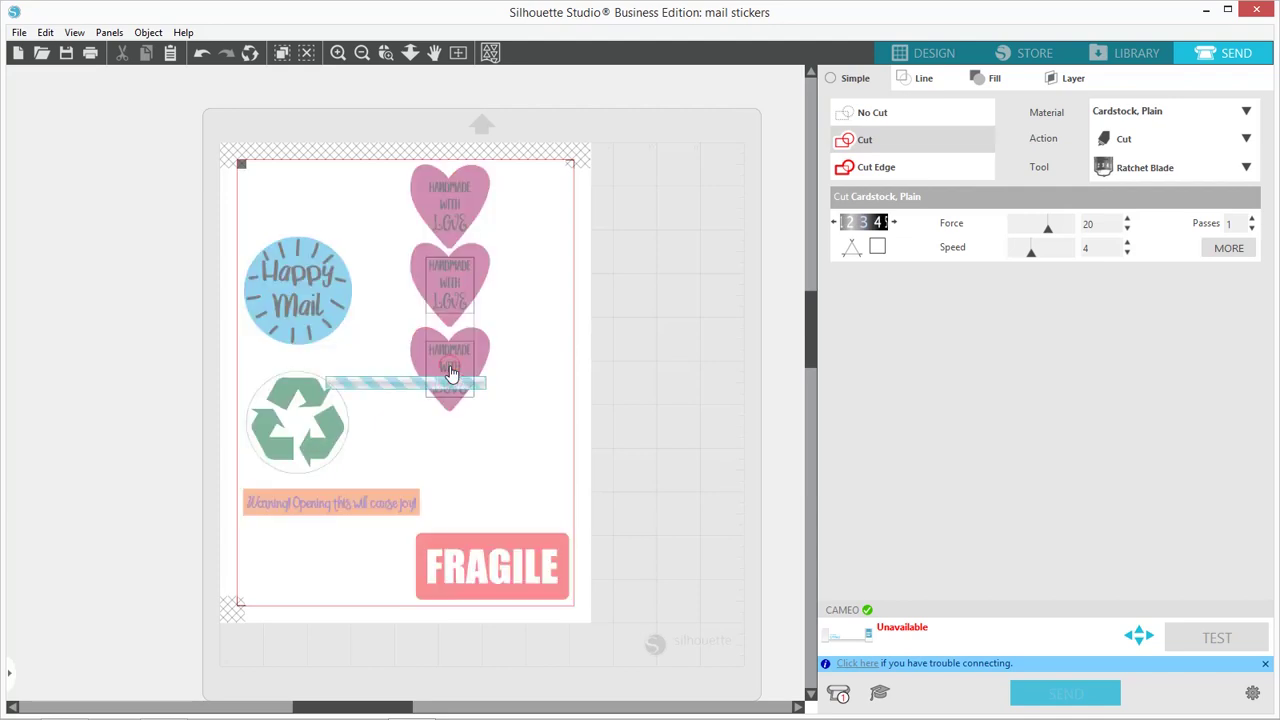
pyautogui.click(448, 212)
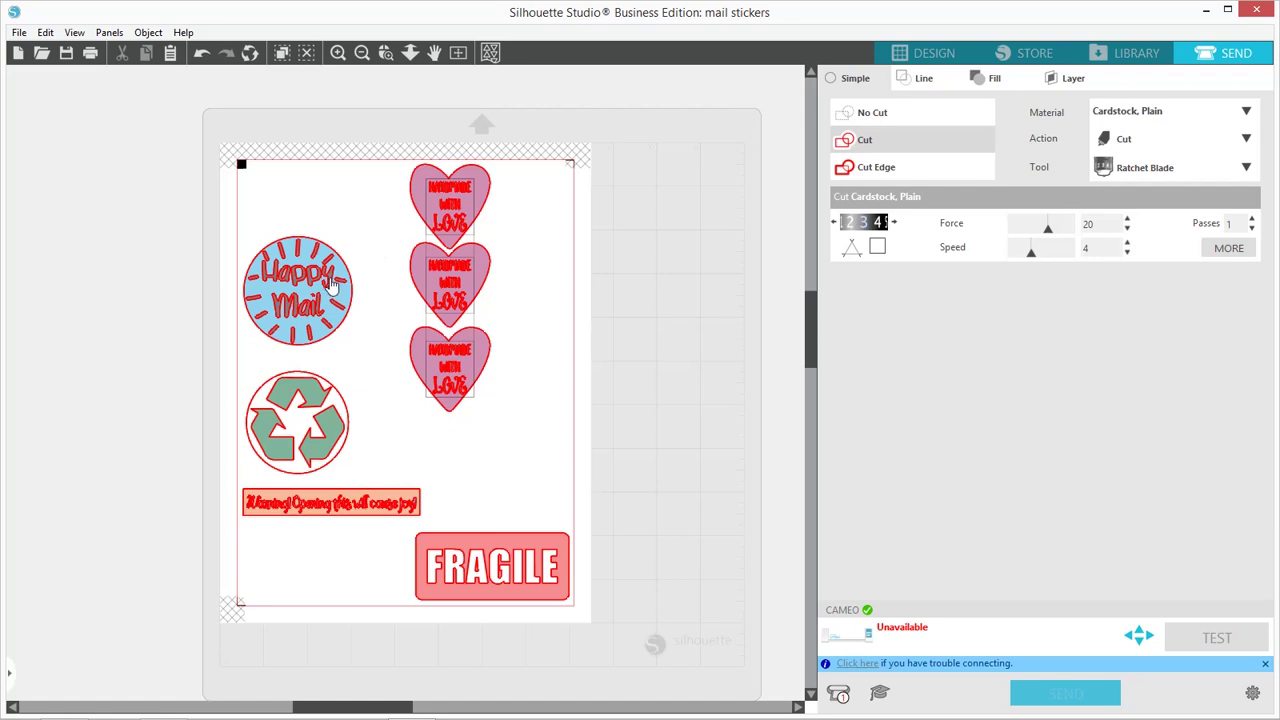
pyautogui.click(330, 284)
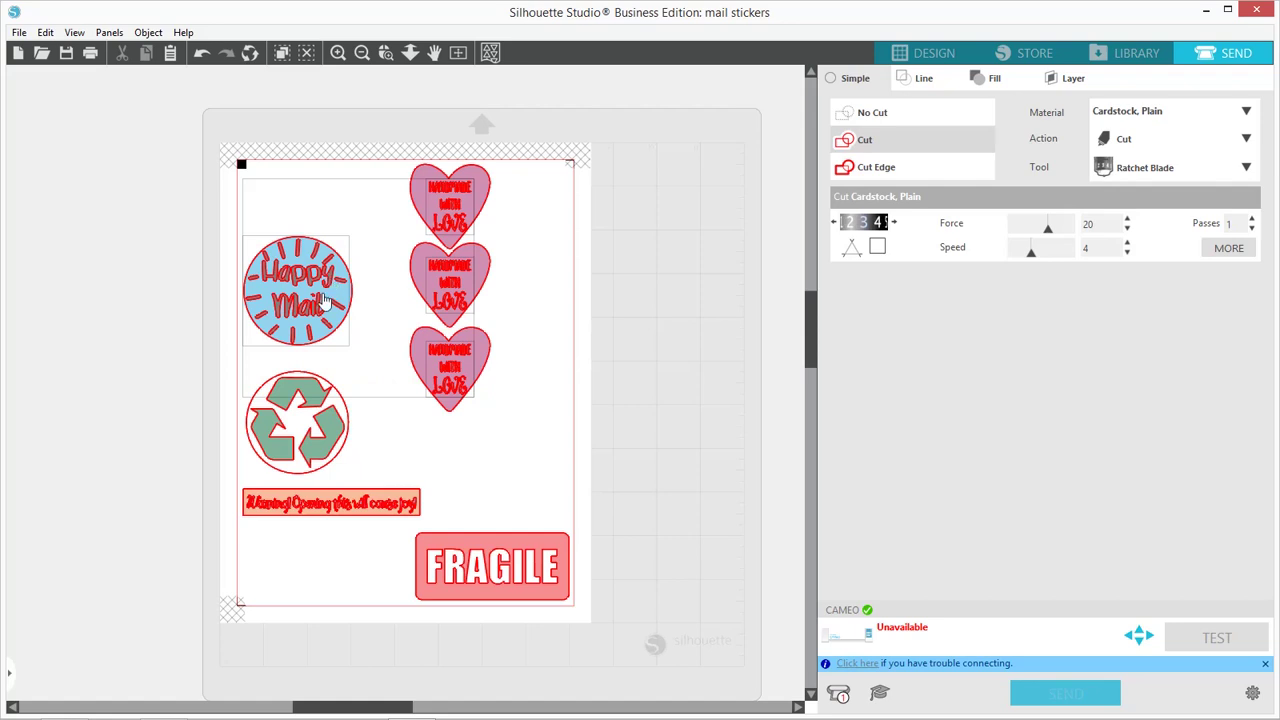
pyautogui.click(316, 408)
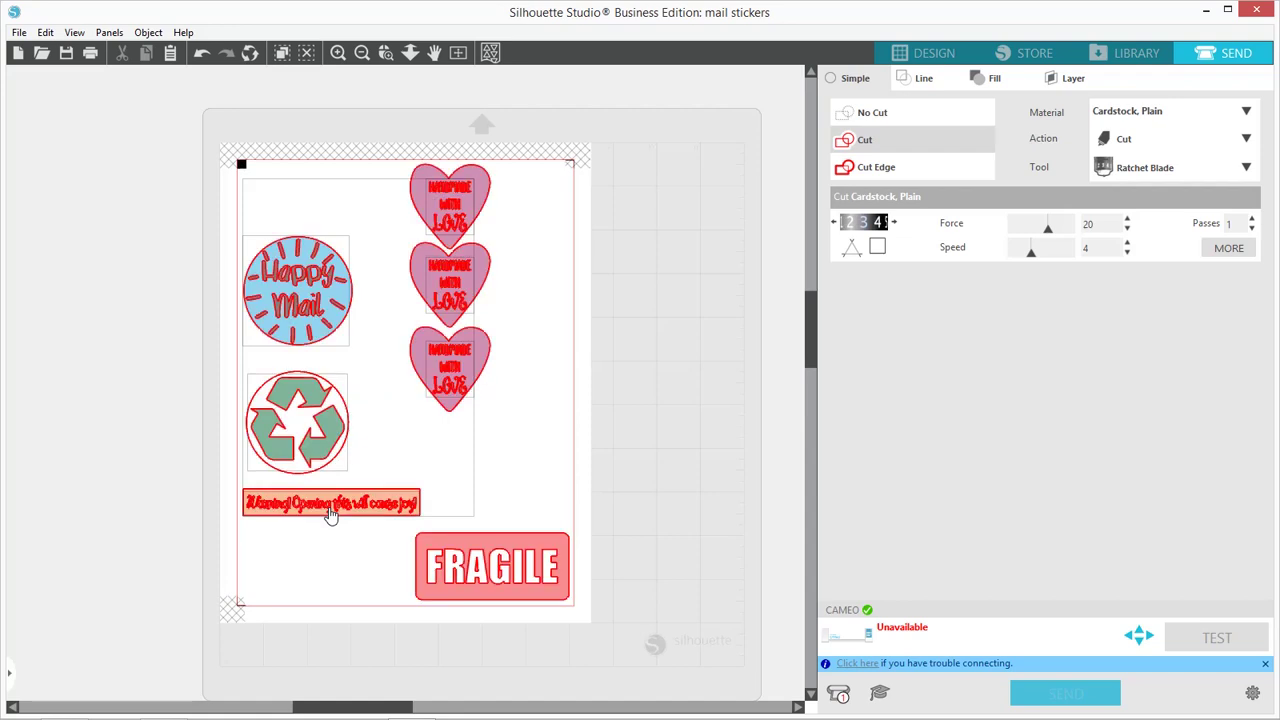
pyautogui.click(432, 566)
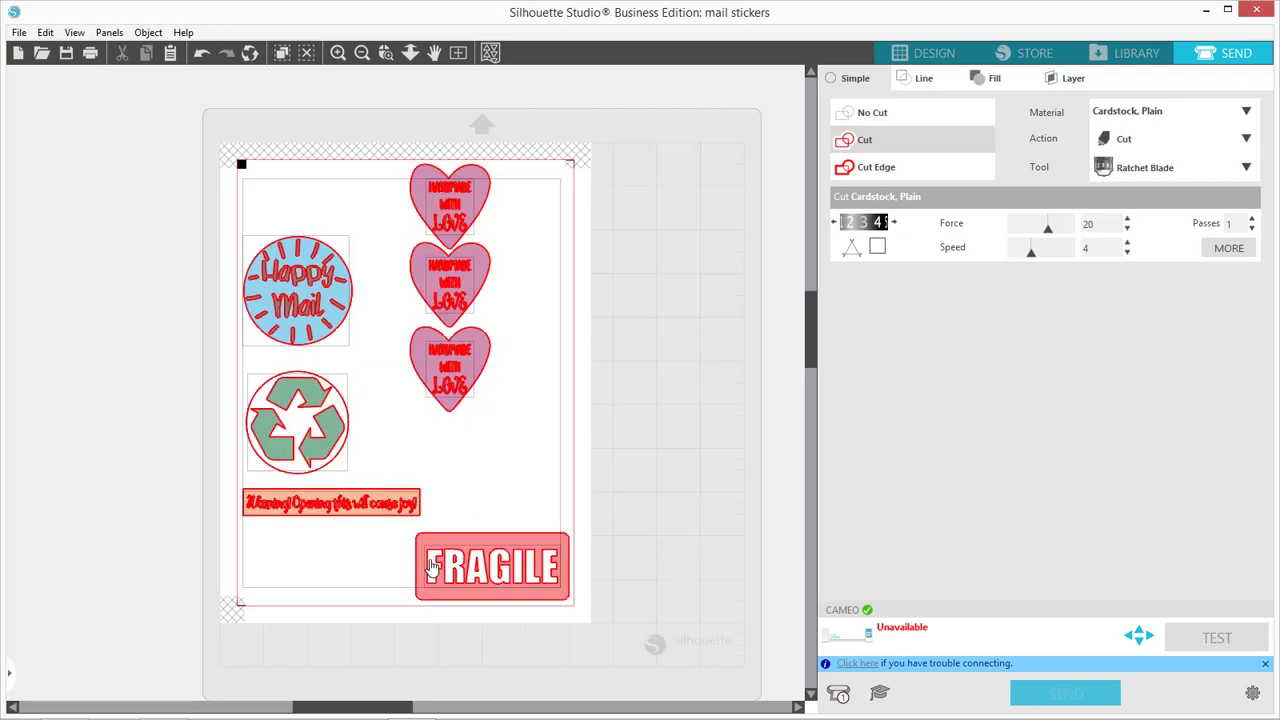
# - Set the selected inner lettering and artwork to No Cut, then deselect to check the outlines
pyautogui.click(876, 114)
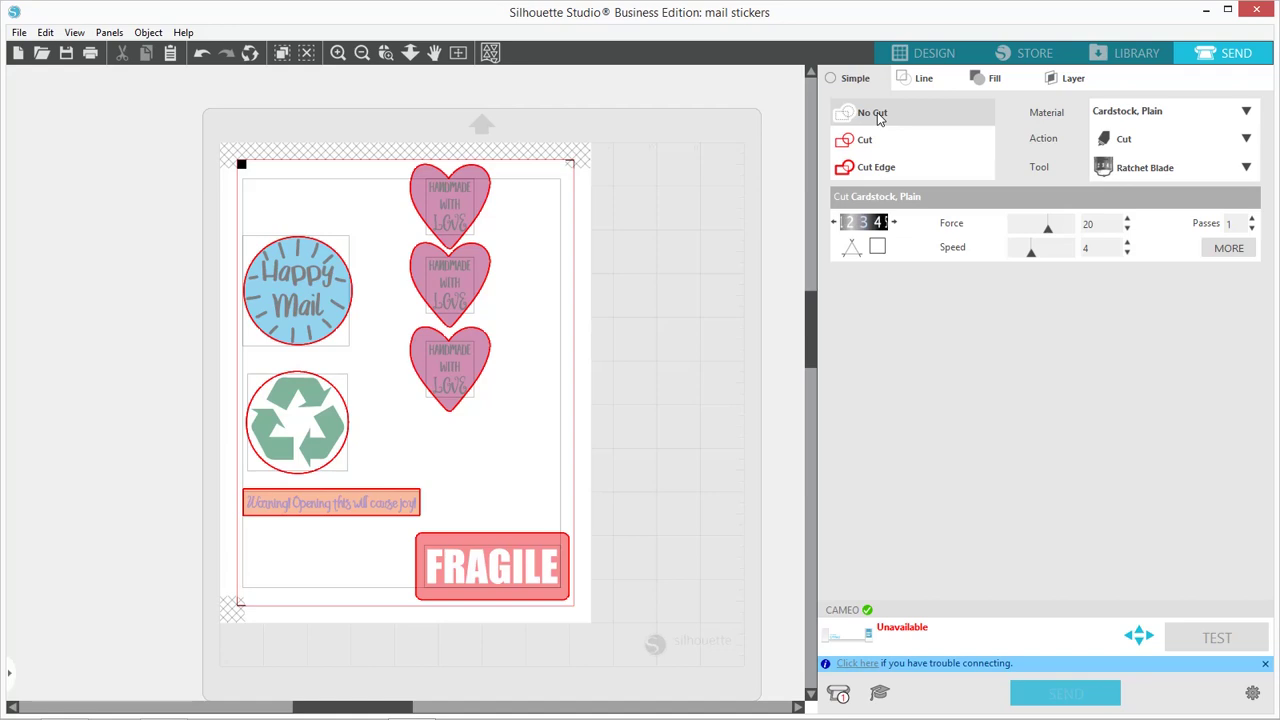
pyautogui.click(630, 313)
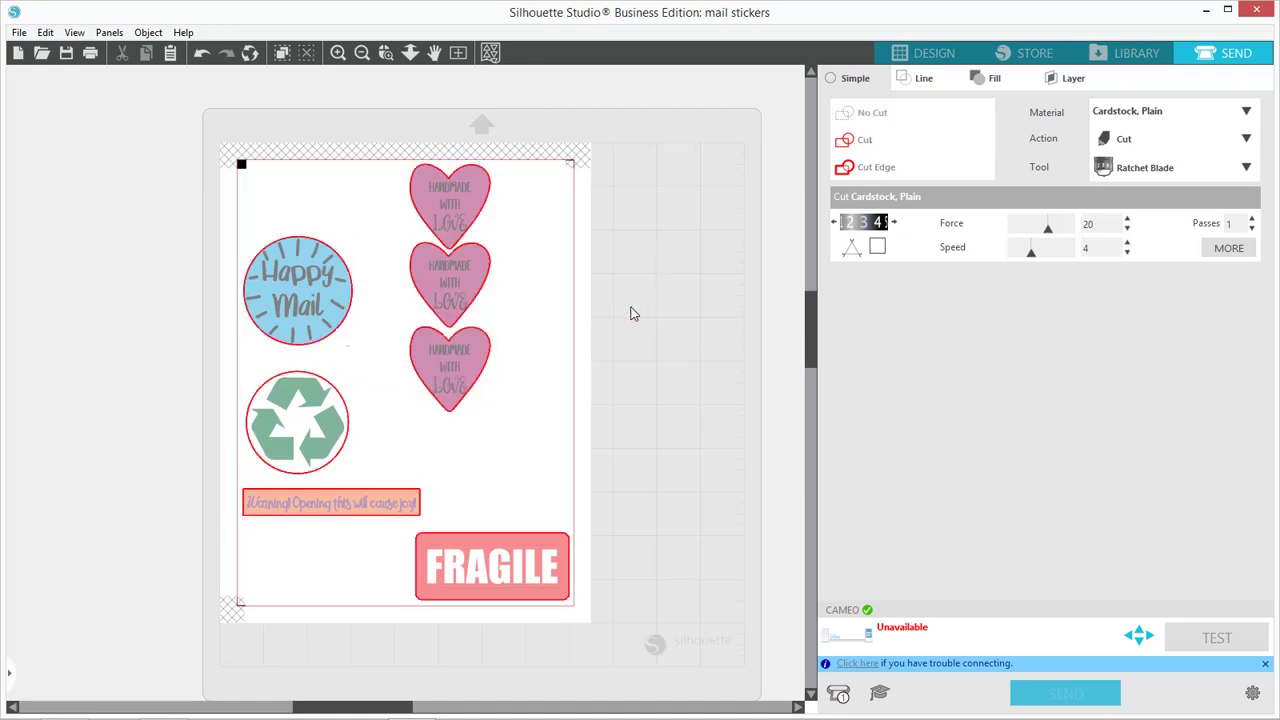